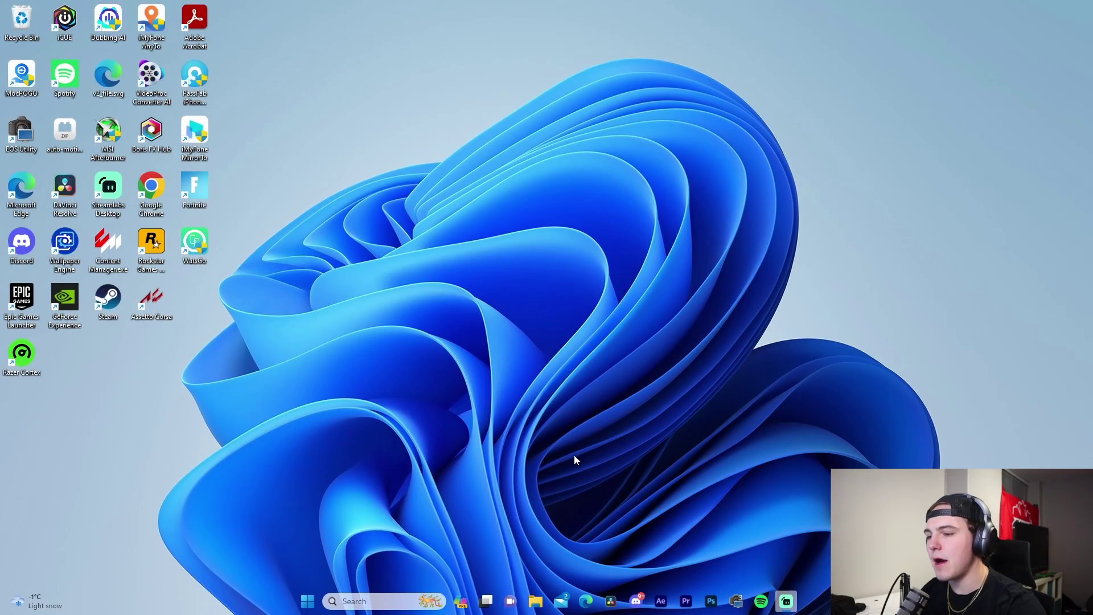
# - Search Google for 'davinci resolve download' and open Blackmagic Design's DaVinci Resolve 18 page
pyautogui.click(585, 602)
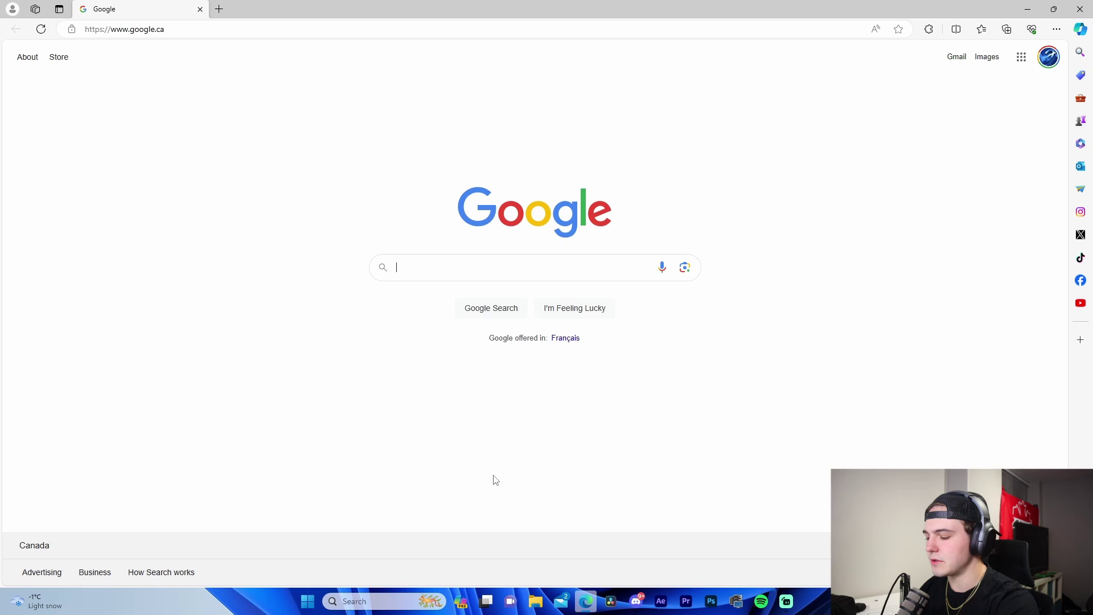
pyautogui.write('davinci')
pyautogui.click(472, 293)
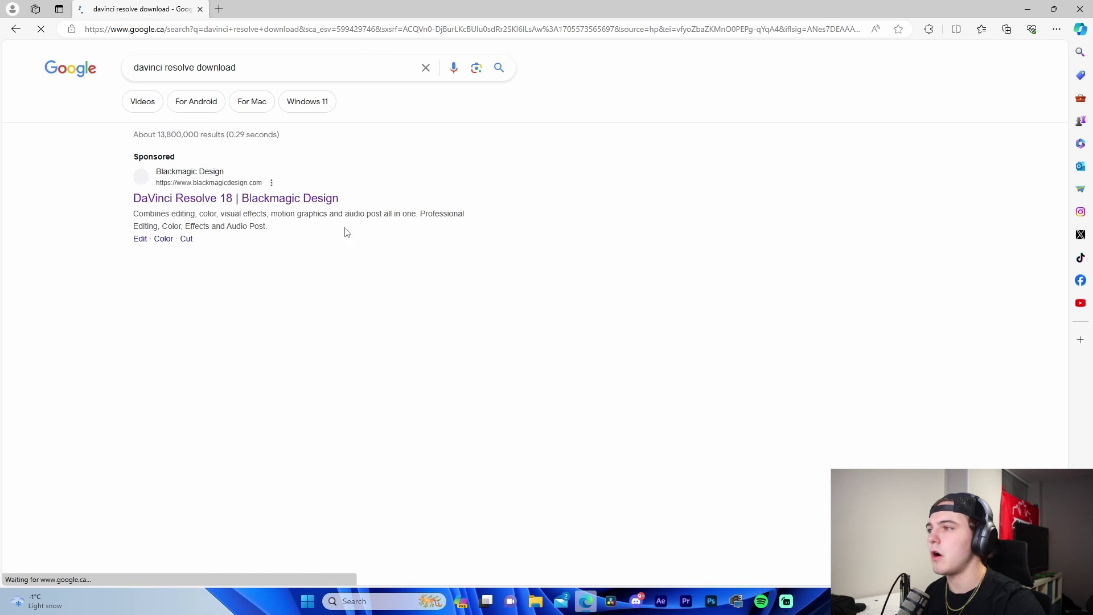
pyautogui.click(279, 199)
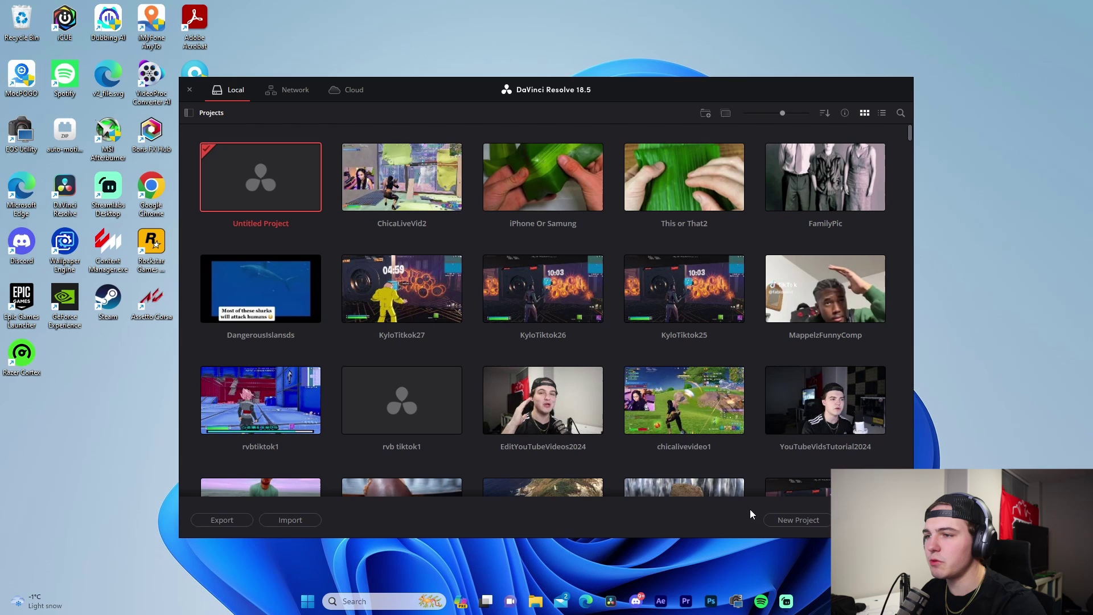
# - Create a new project named 'TiktokTutorial' from the Project Manager
pyautogui.click(798, 520)
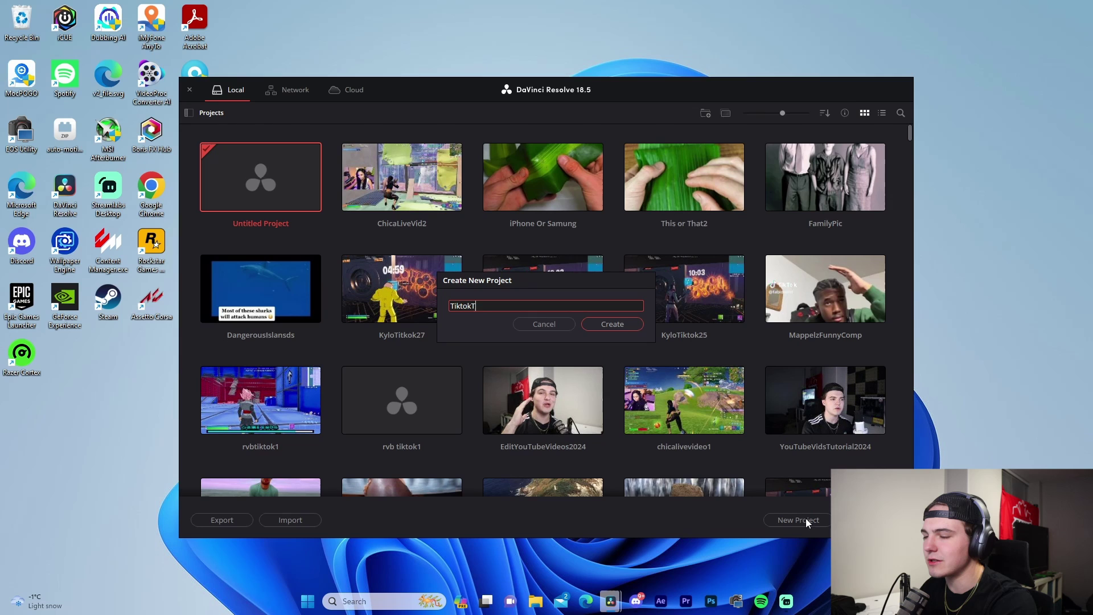
pyautogui.write('TiktokTutorial')
pyautogui.press('Return')
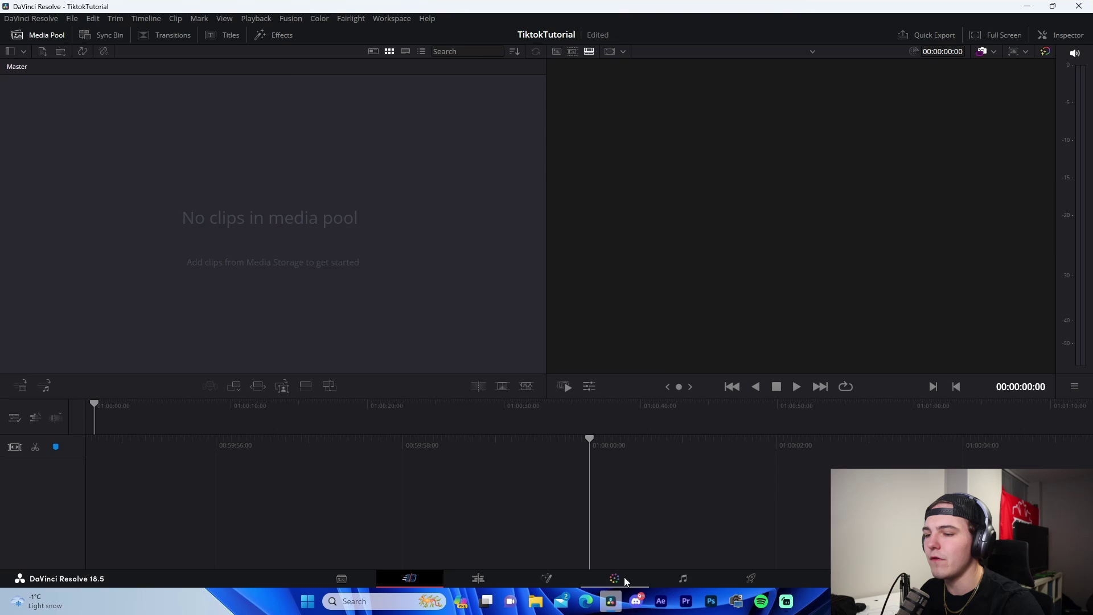
# - In Project Settings, make the timeline vertical 1080 x 1920 at 60 fps and save
pyautogui.click(478, 579)
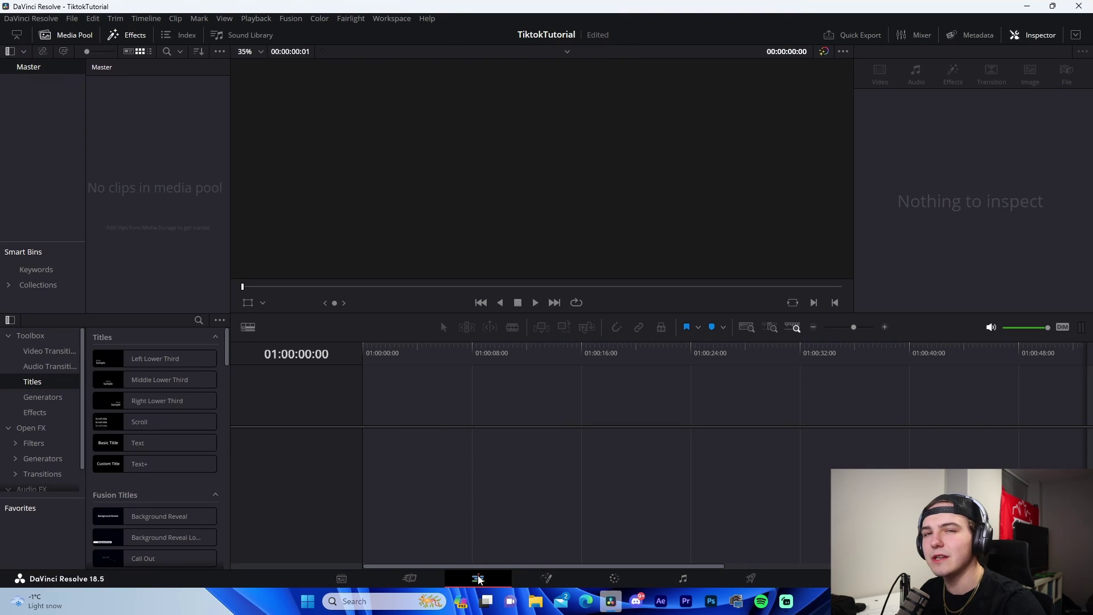
pyautogui.click(71, 19)
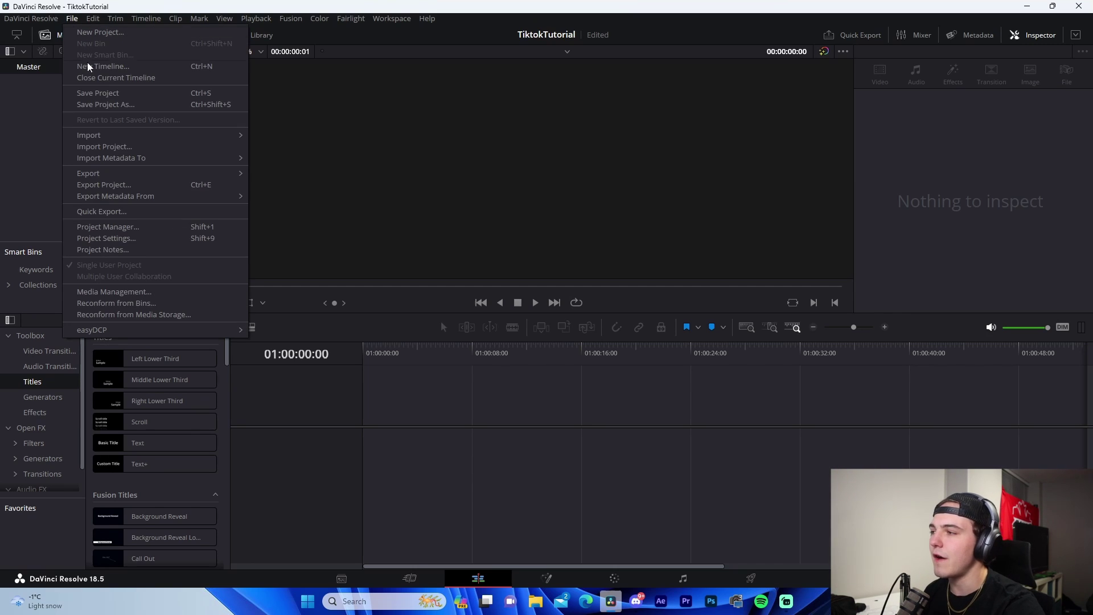
pyautogui.click(117, 227)
pyautogui.click(544, 231)
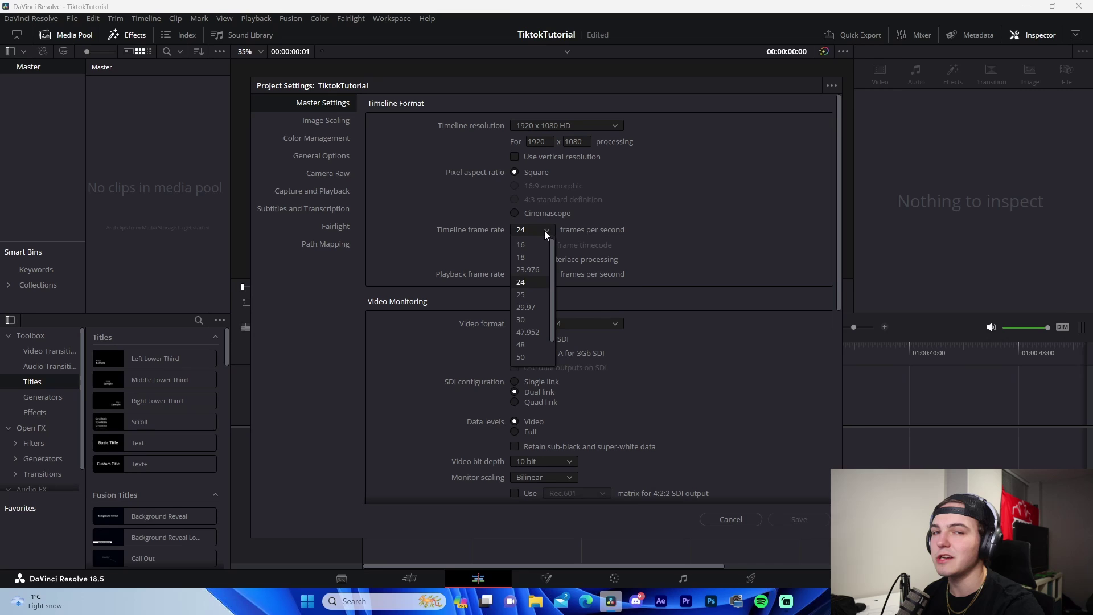
pyautogui.click(538, 354)
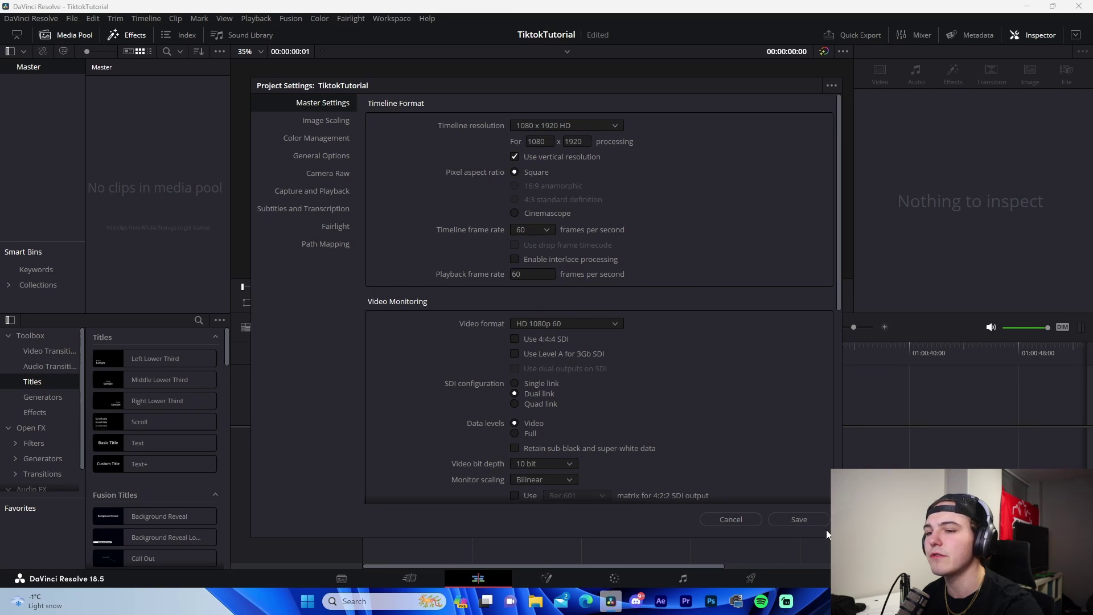
pyautogui.click(799, 520)
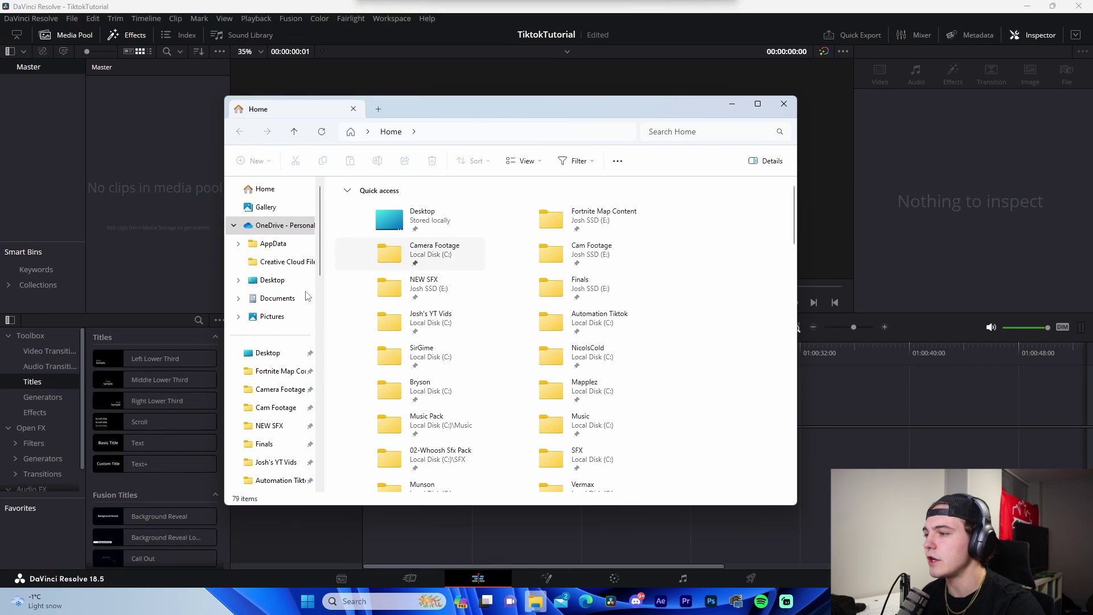
# - Drag MVI_2396.MP4 from the Cam Footage folder into the Media Pool without changing the frame rate
pyautogui.scroll(-3, 154, 444)
pyautogui.click(292, 408)
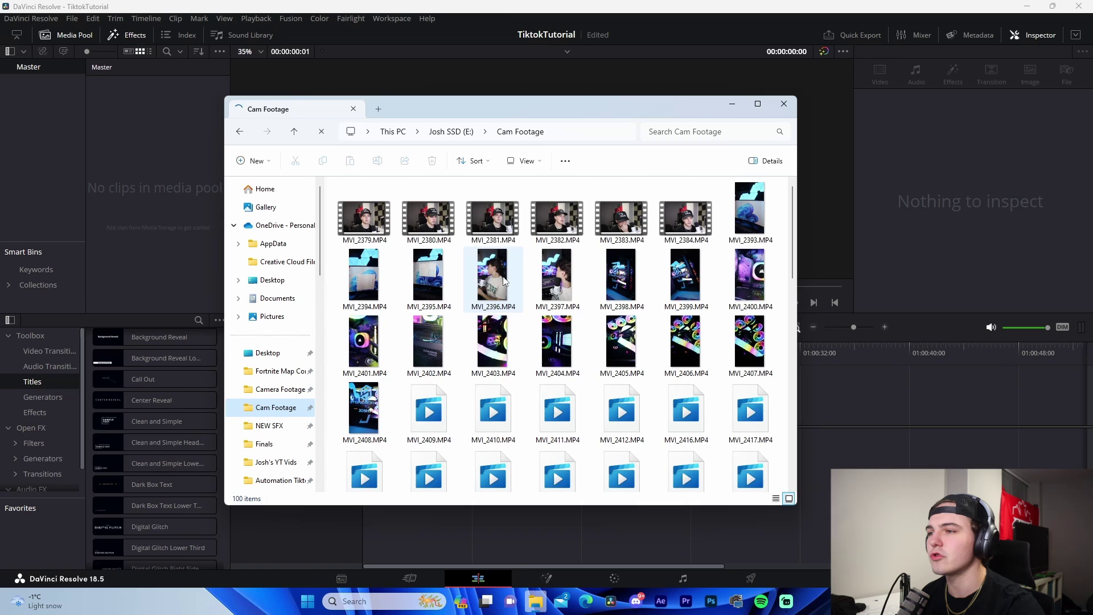
pyautogui.moveTo(503, 281); pyautogui.dragTo(141, 175)
pyautogui.click(573, 354)
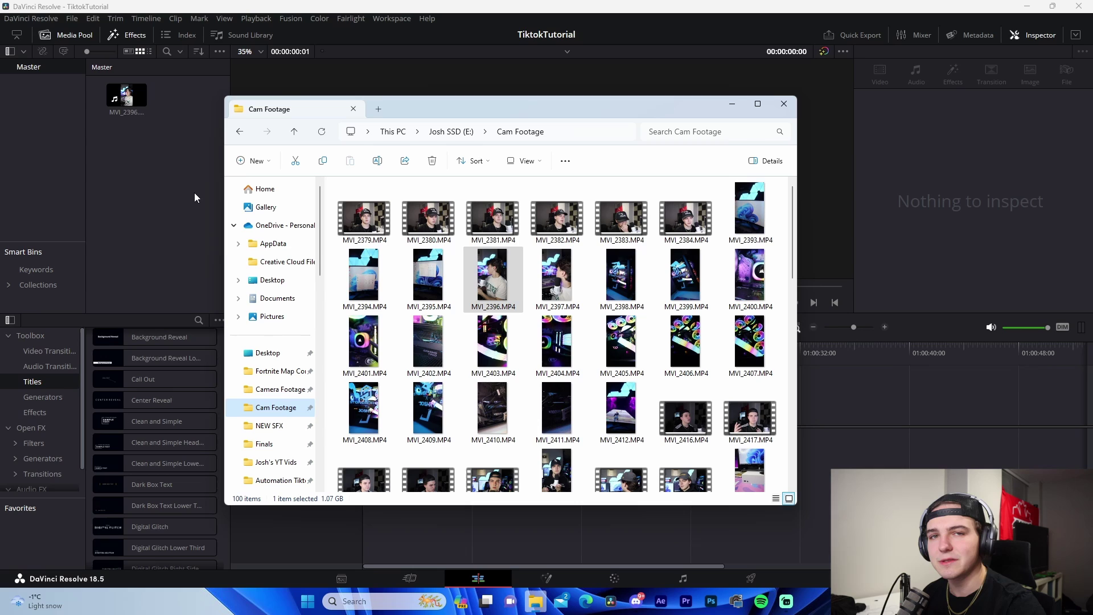
pyautogui.click(161, 136)
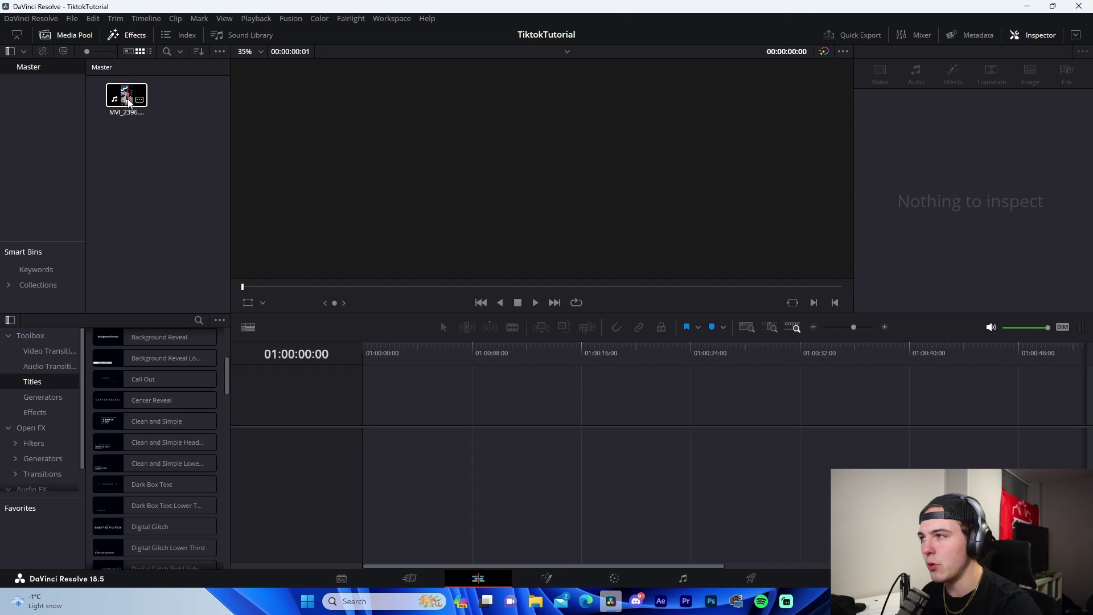
# - Drop MVI_2396.MP4 onto a new timeline, scrub through it and adjust the timeline zoom
pyautogui.moveTo(129, 102); pyautogui.dragTo(435, 444)
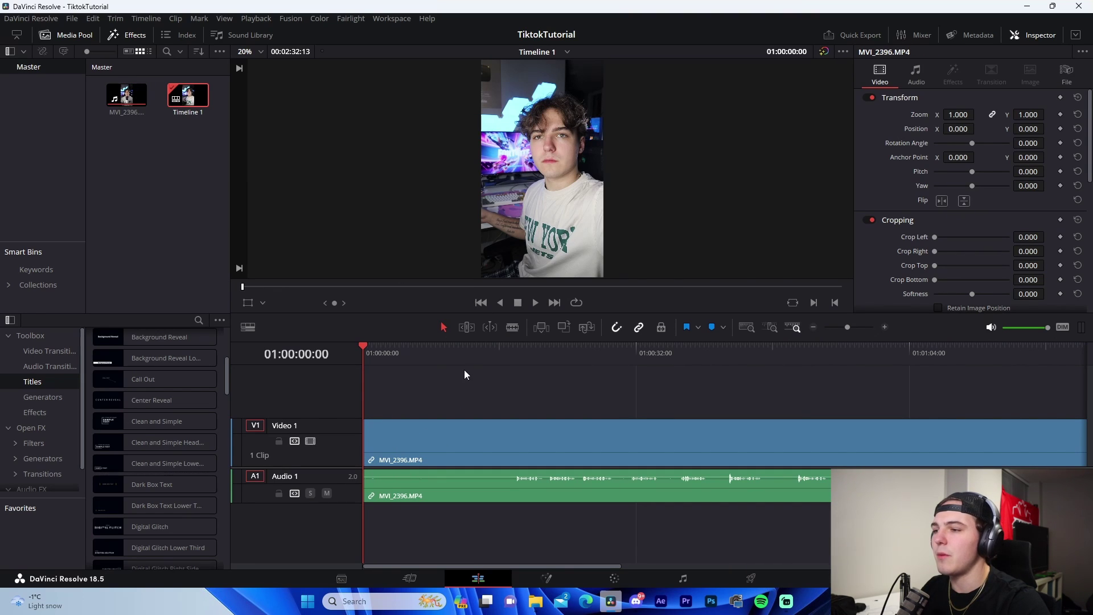
pyautogui.moveTo(484, 357); pyautogui.dragTo(625, 386)
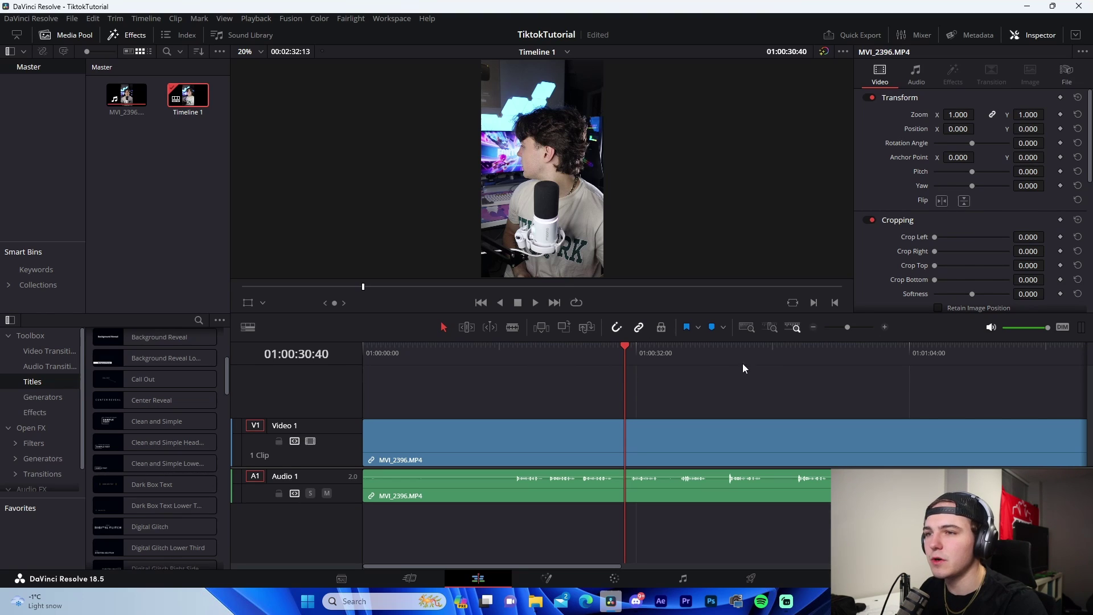
pyautogui.click(813, 327)
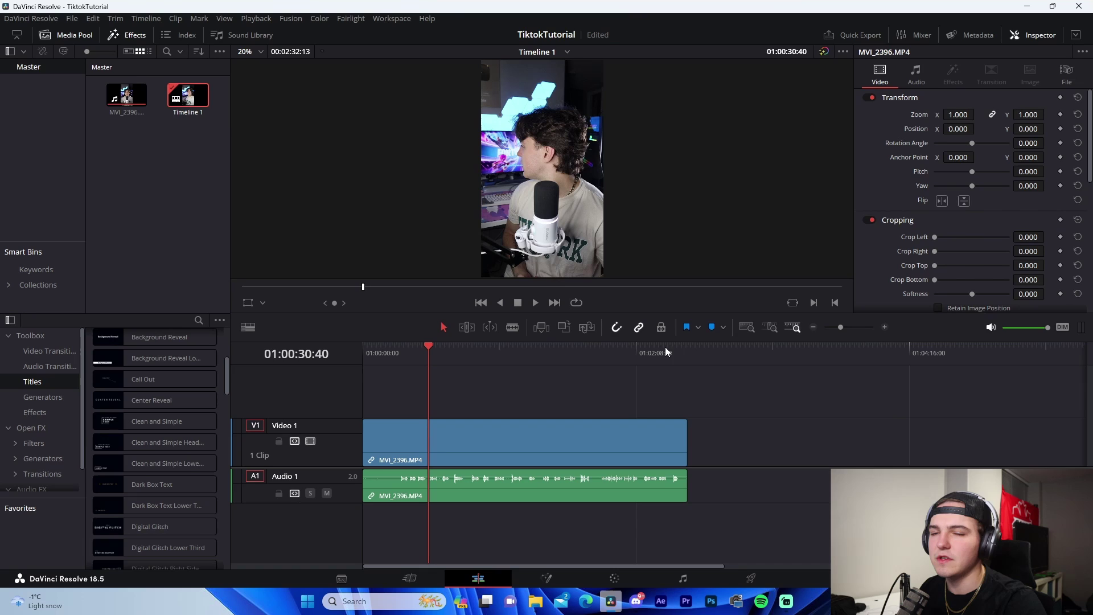
pyautogui.click(884, 327)
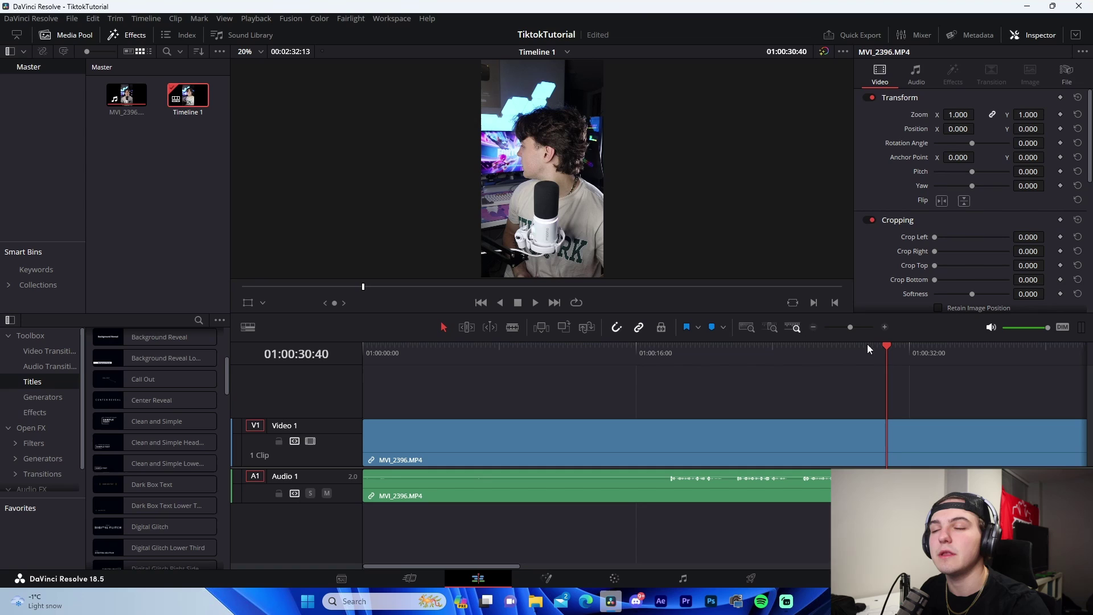
# - Blade the clip near 01:00:18, delete the opening part and move the rest to the start
pyautogui.click(510, 329)
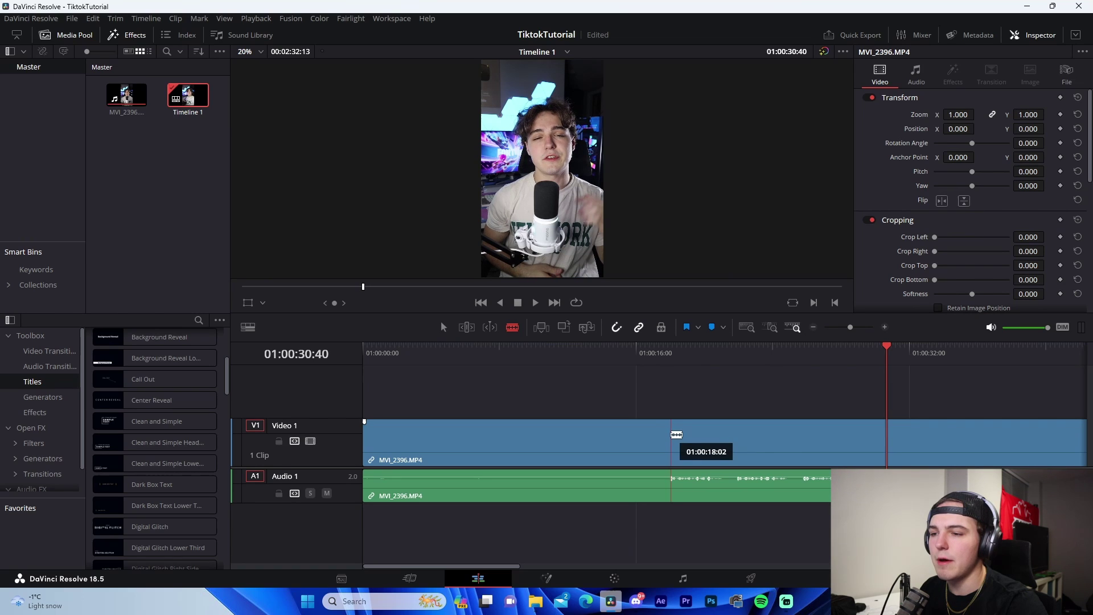
pyautogui.click(672, 435)
pyautogui.press('a')
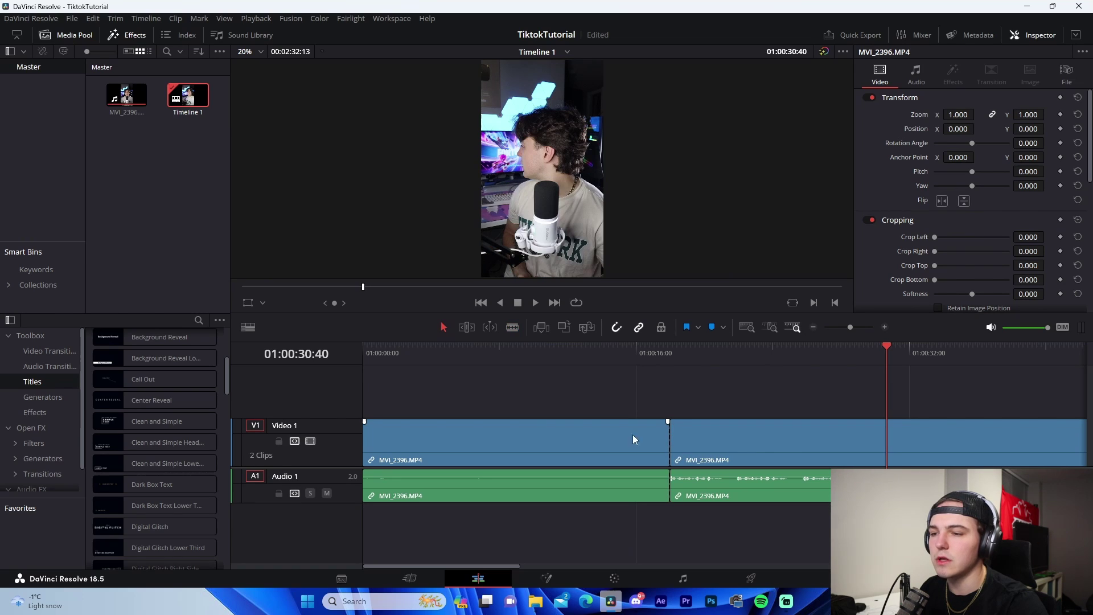
pyautogui.click(543, 431)
pyautogui.press('BackSpace')
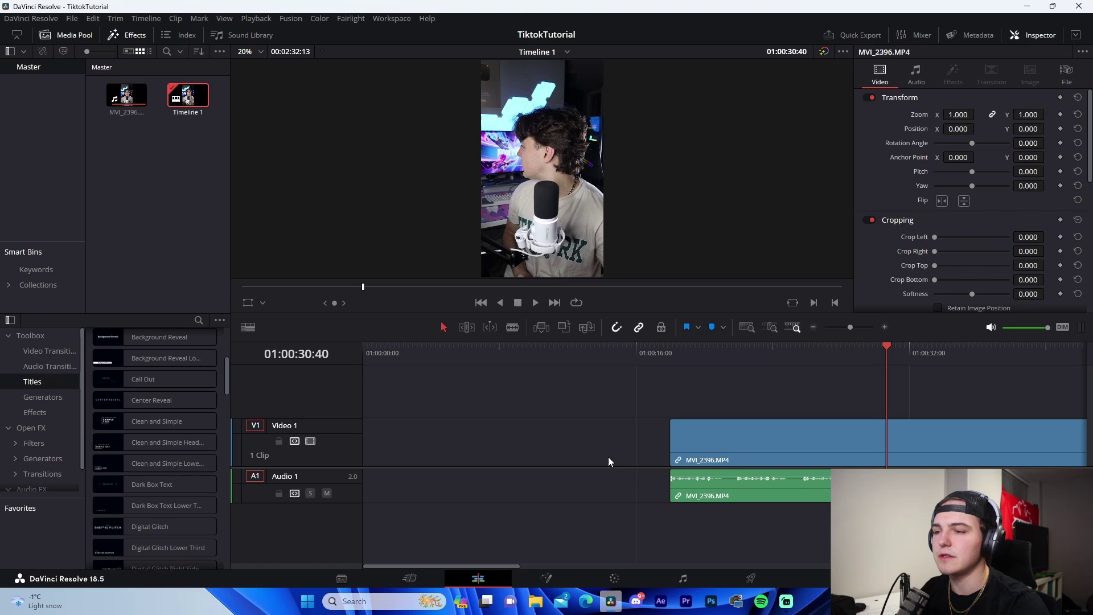
pyautogui.moveTo(726, 446); pyautogui.dragTo(408, 446)
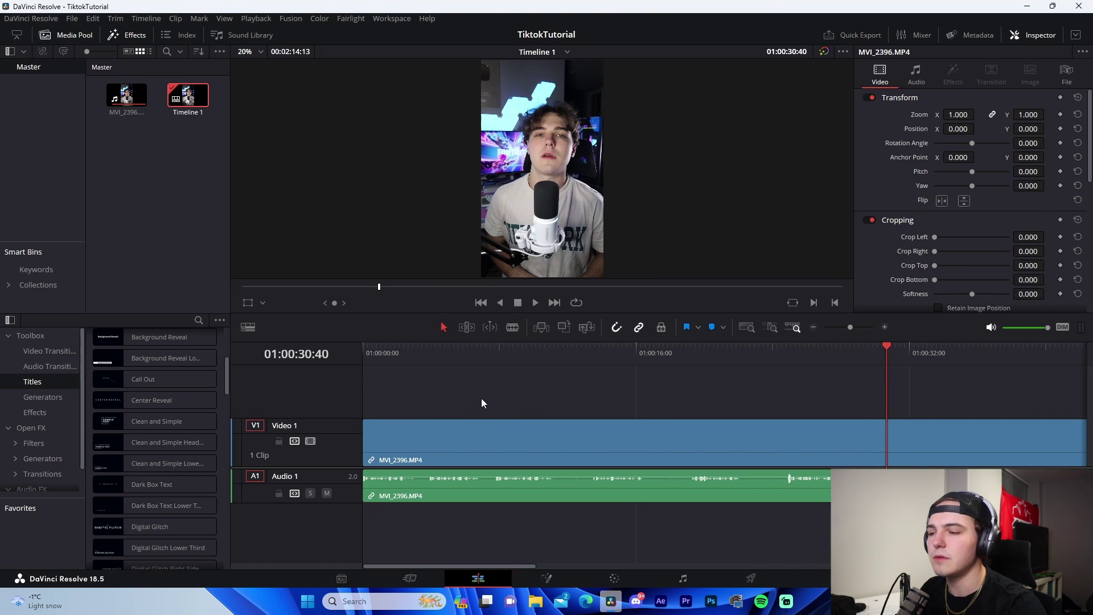
# - Cut out an unwanted section after 01:00:07:46 and close the gap
pyautogui.moveTo(495, 353); pyautogui.dragTo(501, 377)
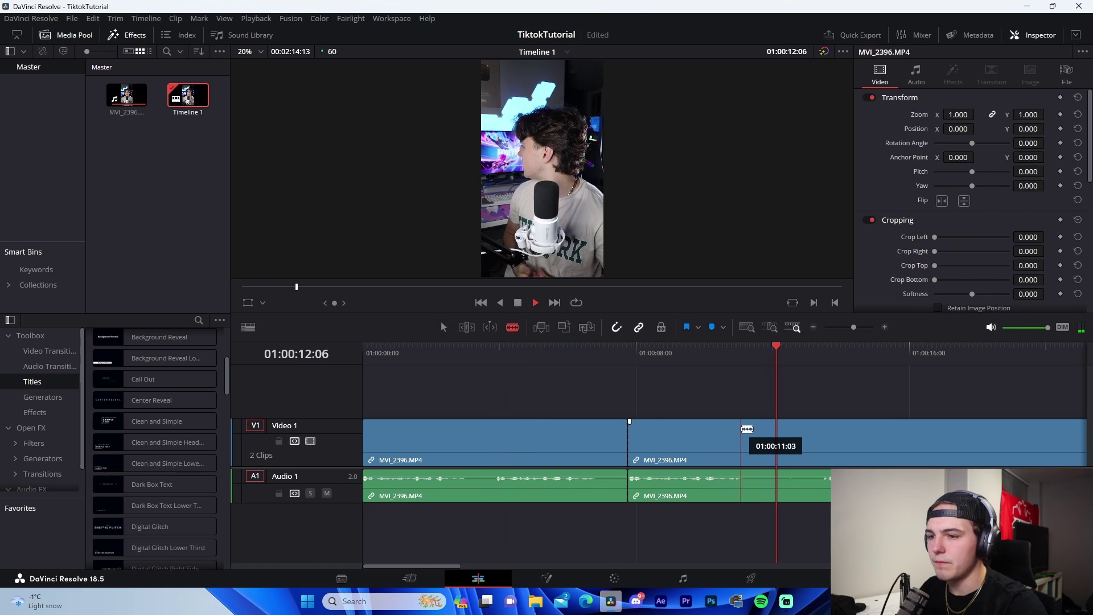
pyautogui.press('space')
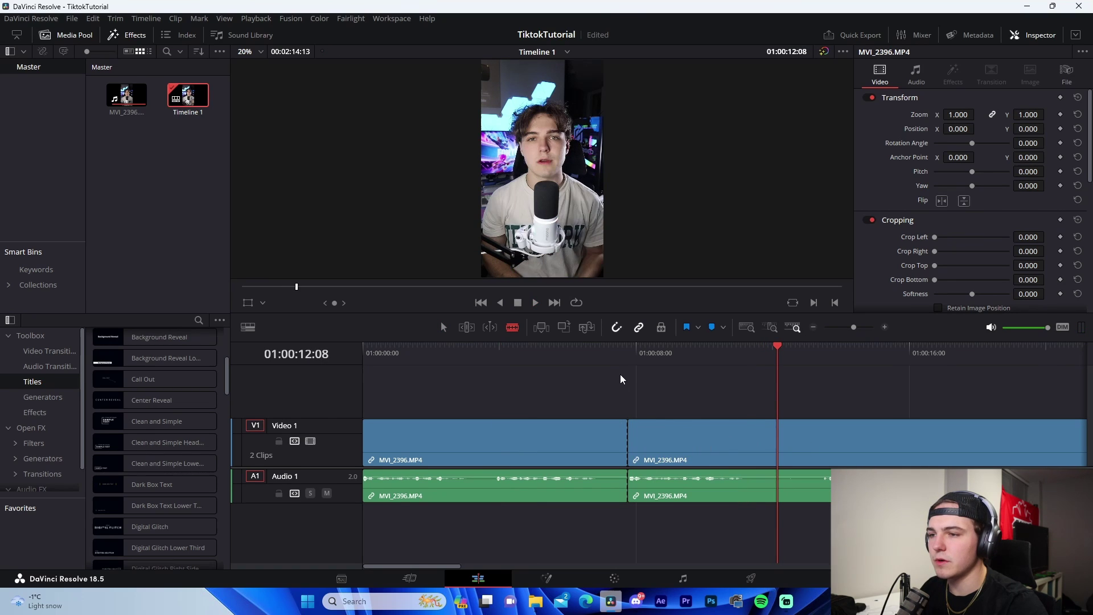
pyautogui.click(628, 355)
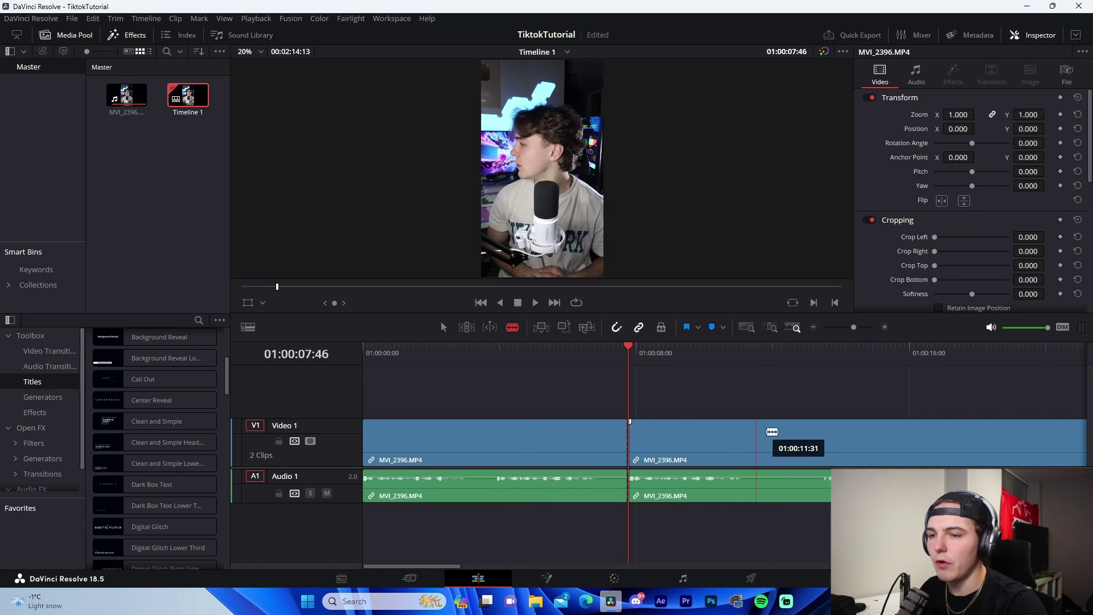
pyautogui.click(744, 434)
pyautogui.press('a')
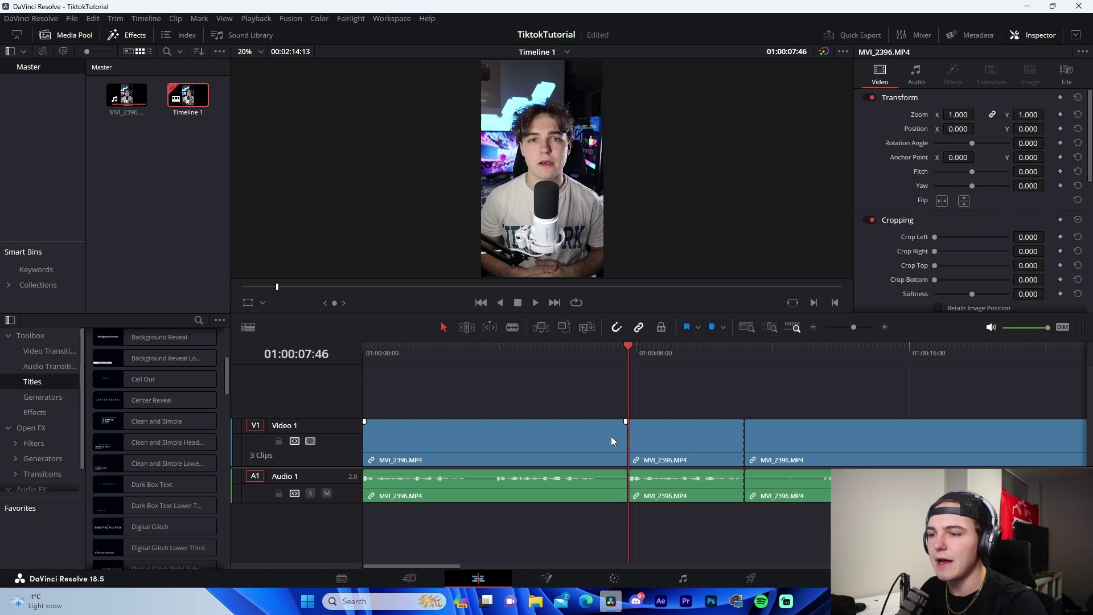
pyautogui.click(595, 437)
pyautogui.press('BackSpace')
pyautogui.moveTo(688, 465); pyautogui.dragTo(424, 446)
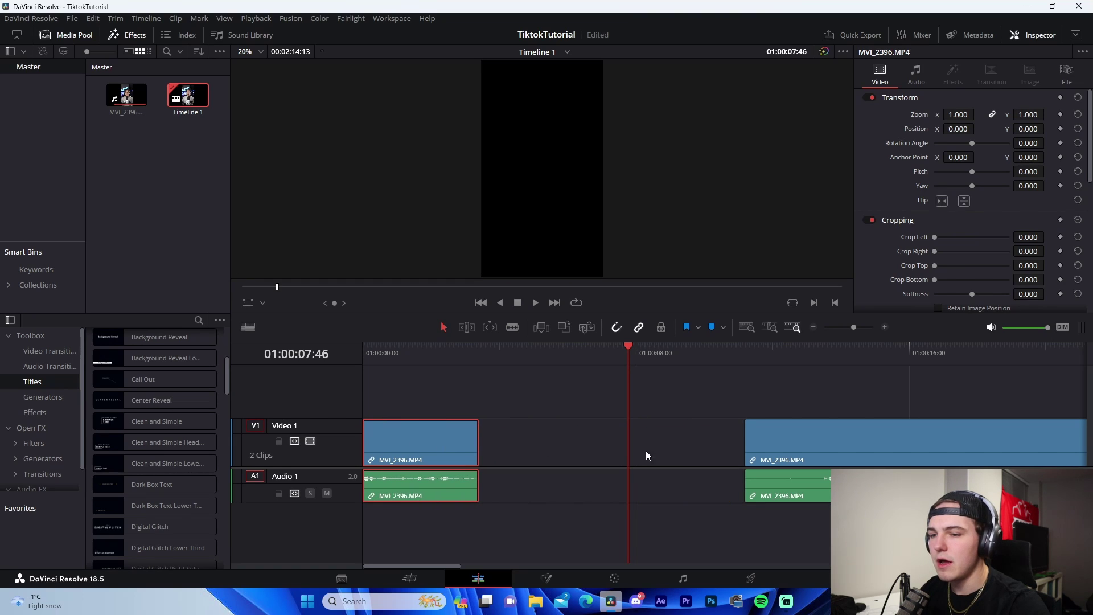
# - Split the last clip near 01:00:13, delete the unwanted middle section and close the gap
pyautogui.press('b')
pyautogui.click(822, 447)
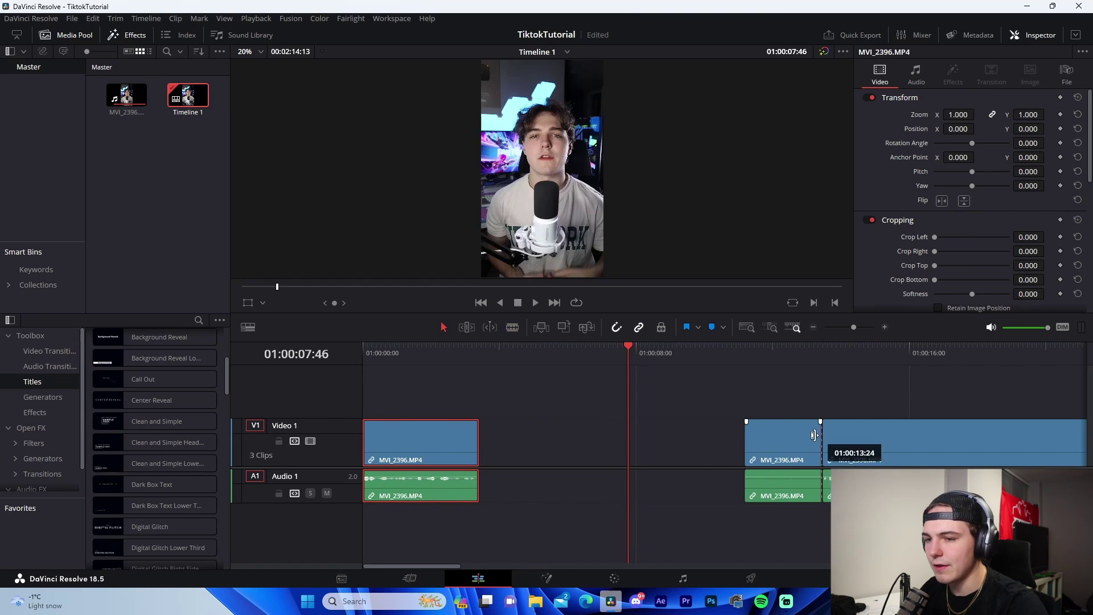
pyautogui.press('a')
pyautogui.press('BackSpace')
pyautogui.moveTo(880, 447); pyautogui.dragTo(541, 443)
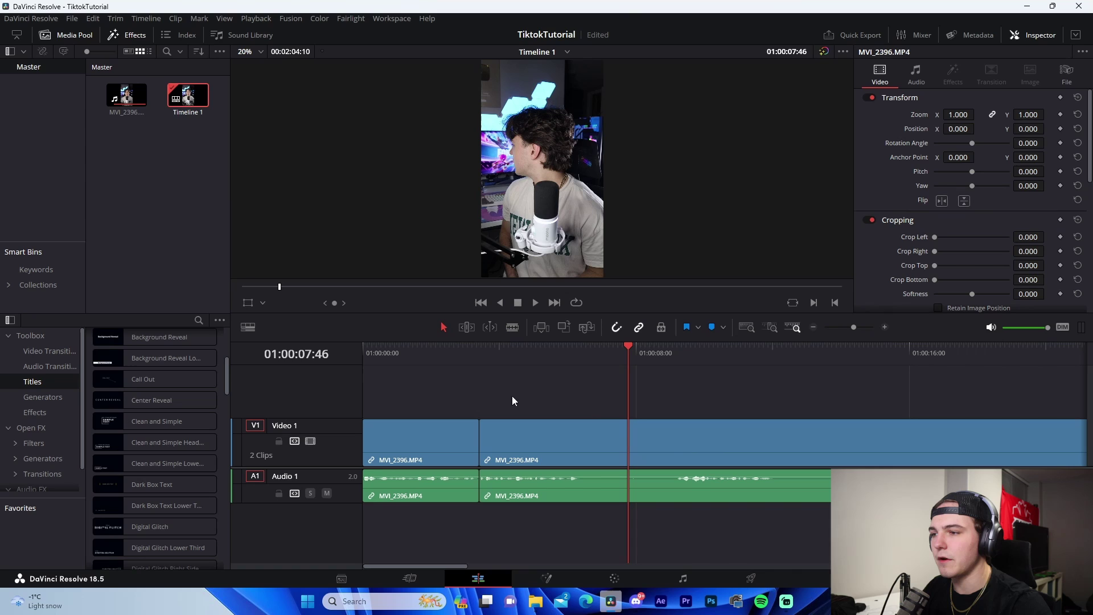
# - Review the edit and blade the clips at several more pauses, including 01:00:09:10
pyautogui.press('space')
pyautogui.press('space')
pyautogui.press('b')
pyautogui.click(579, 437)
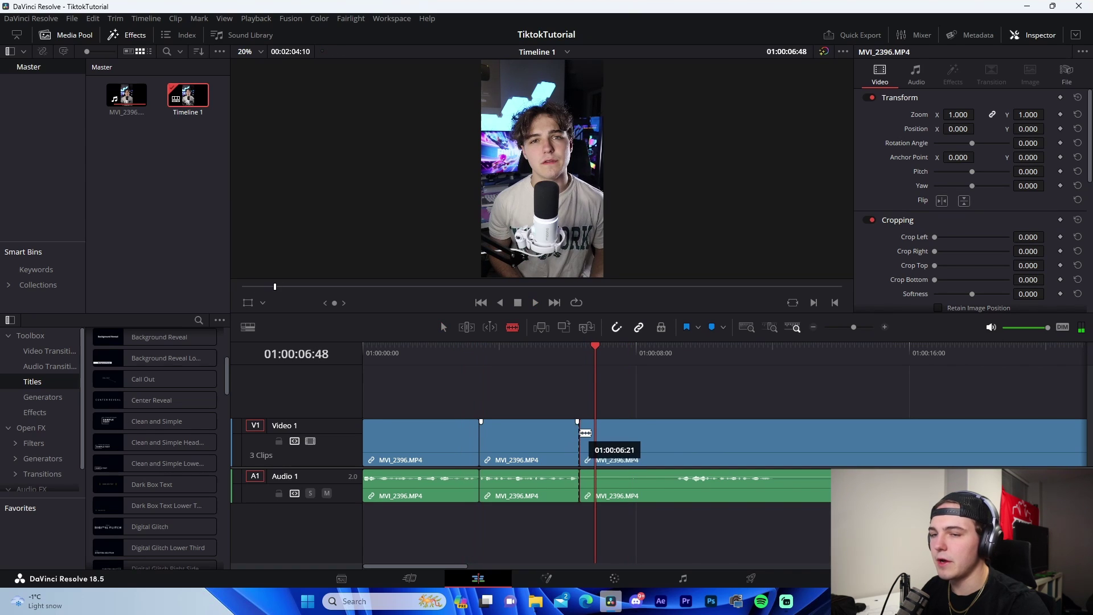
pyautogui.click(677, 353)
pyautogui.click(677, 444)
pyautogui.click(773, 435)
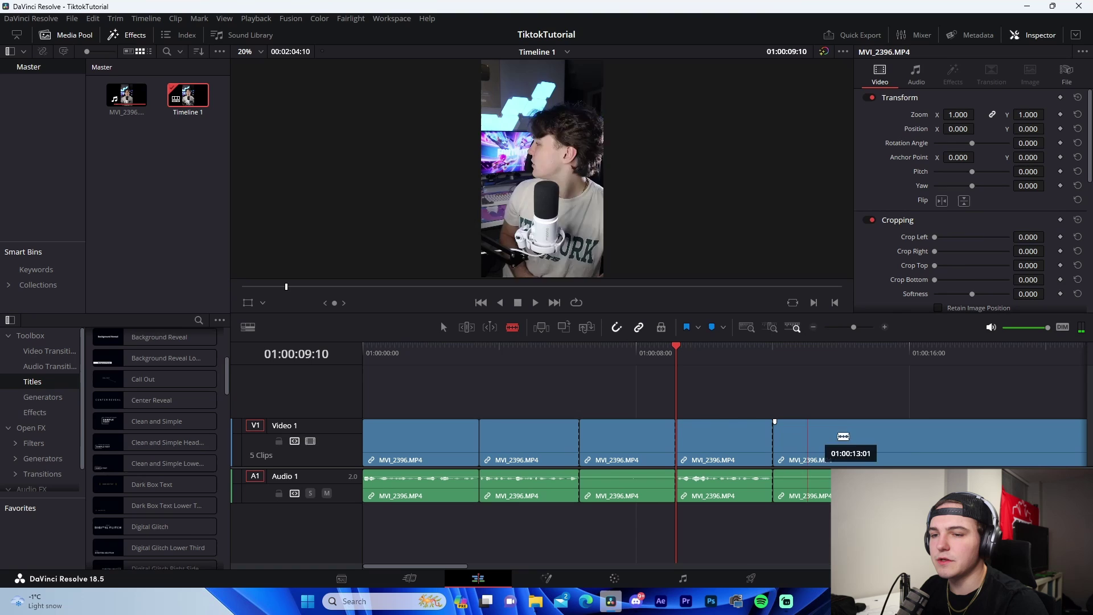
pyautogui.click(867, 435)
pyautogui.click(996, 437)
# - Delete the third, fifth and seventh clips and close the gaps between the rest
pyautogui.press('a')
pyautogui.click(833, 436)
pyautogui.keyDown('ctrl'); pyautogui.click(626, 438); pyautogui.keyUp('ctrl')
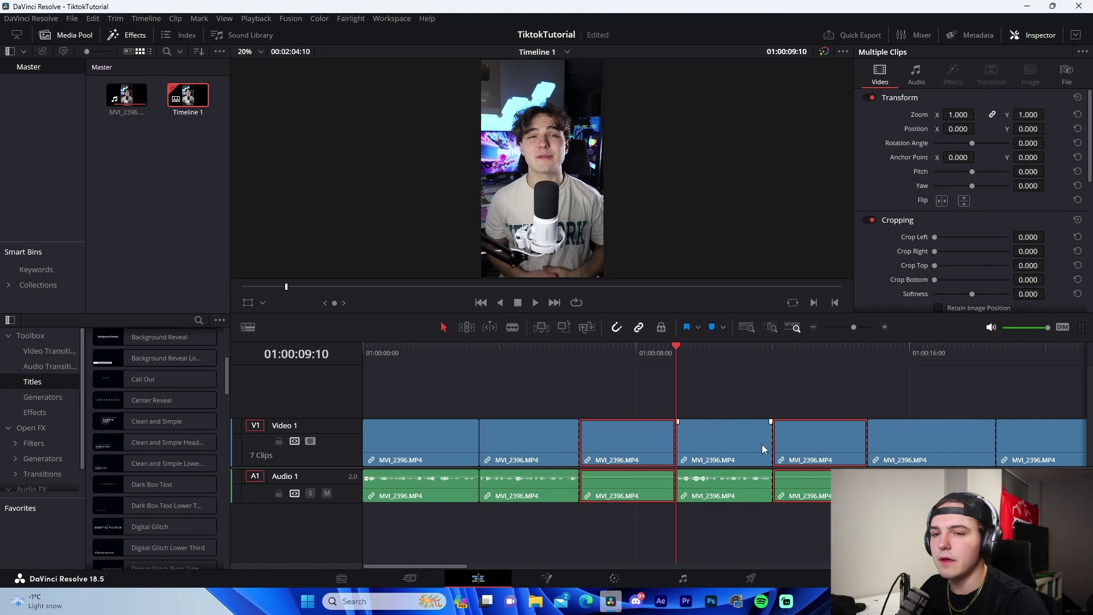
pyautogui.keyDown('ctrl'); pyautogui.click(1044, 447); pyautogui.keyUp('ctrl')
pyautogui.press('BackSpace')
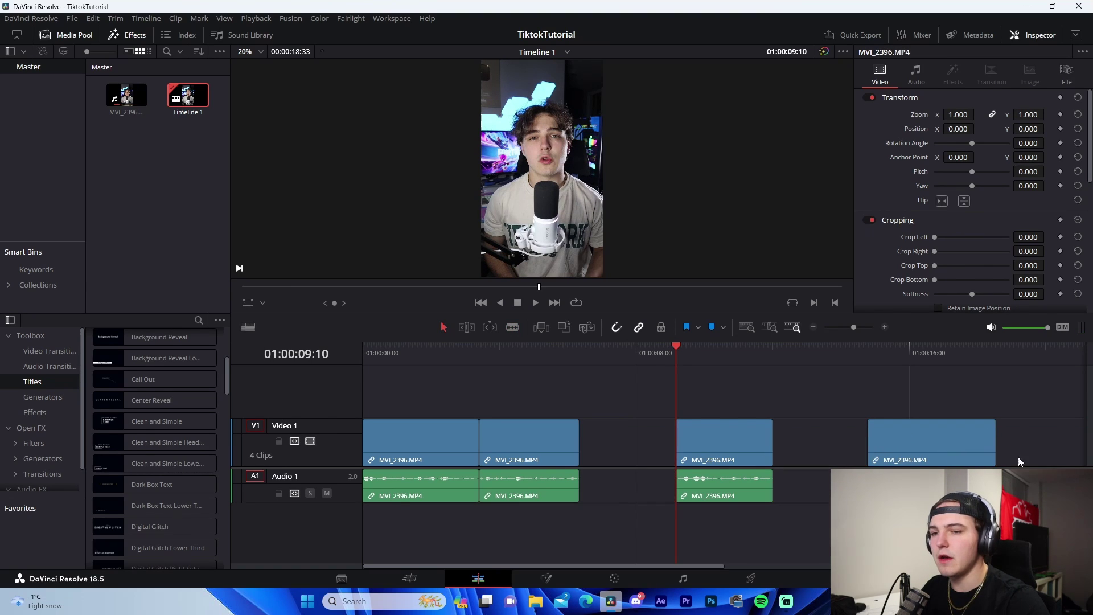
pyautogui.moveTo(780, 382); pyautogui.dragTo(739, 439)
pyautogui.keyDown('ctrl'); pyautogui.click(955, 450); pyautogui.keyUp('ctrl')
pyautogui.moveTo(955, 449); pyautogui.dragTo(730, 446)
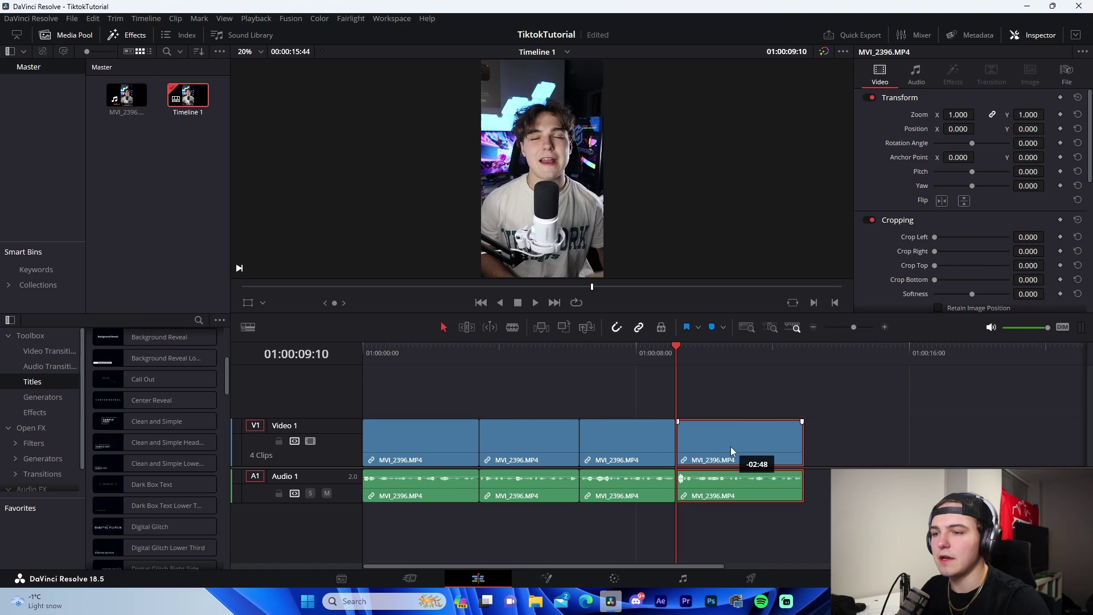
pyautogui.press('Home')
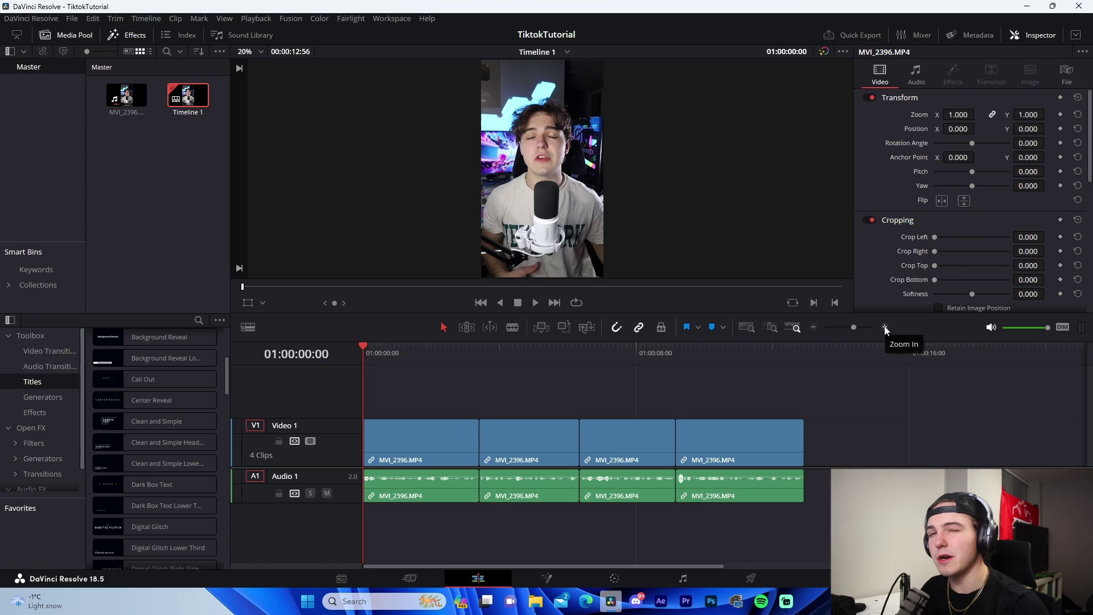
pyautogui.click(885, 327)
pyautogui.click(885, 328)
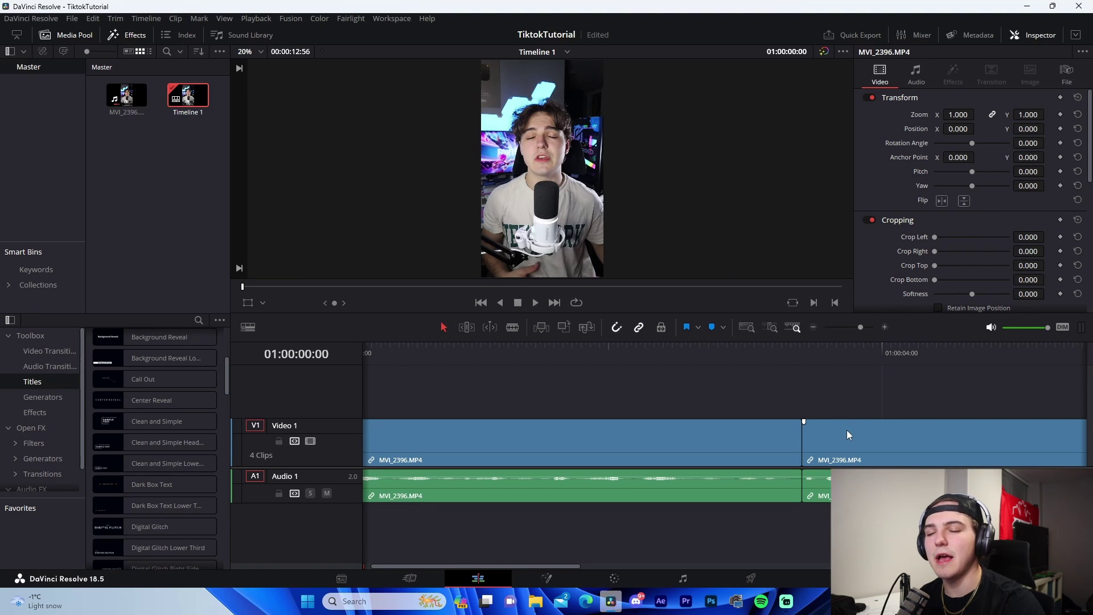
pyautogui.moveTo(849, 430); pyautogui.dragTo(829, 391)
pyautogui.hotkey('ctrl', 'z')
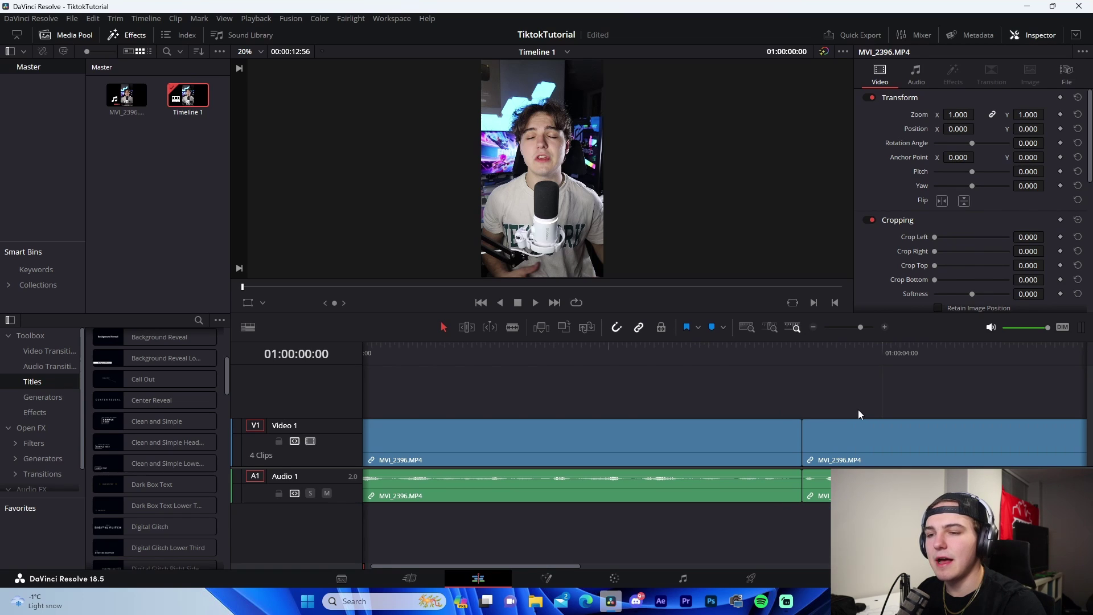
pyautogui.hscroll(3, 696, 388)
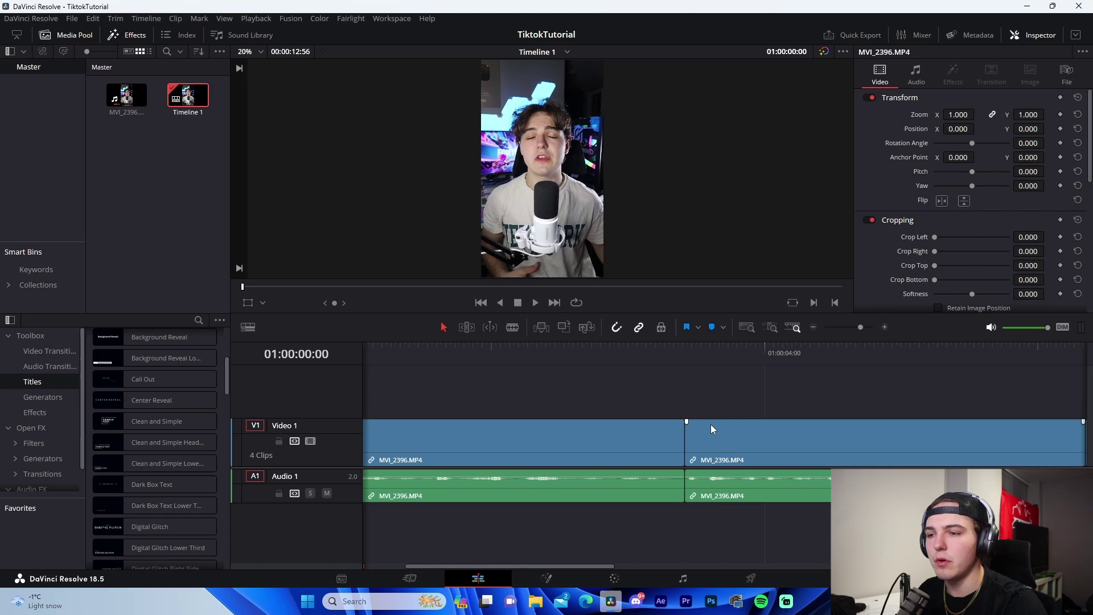
# - Lift the second clip onto Video 2 and trim the unlinked first clip back to 01:00:03:17
pyautogui.moveTo(714, 424); pyautogui.dragTo(694, 382)
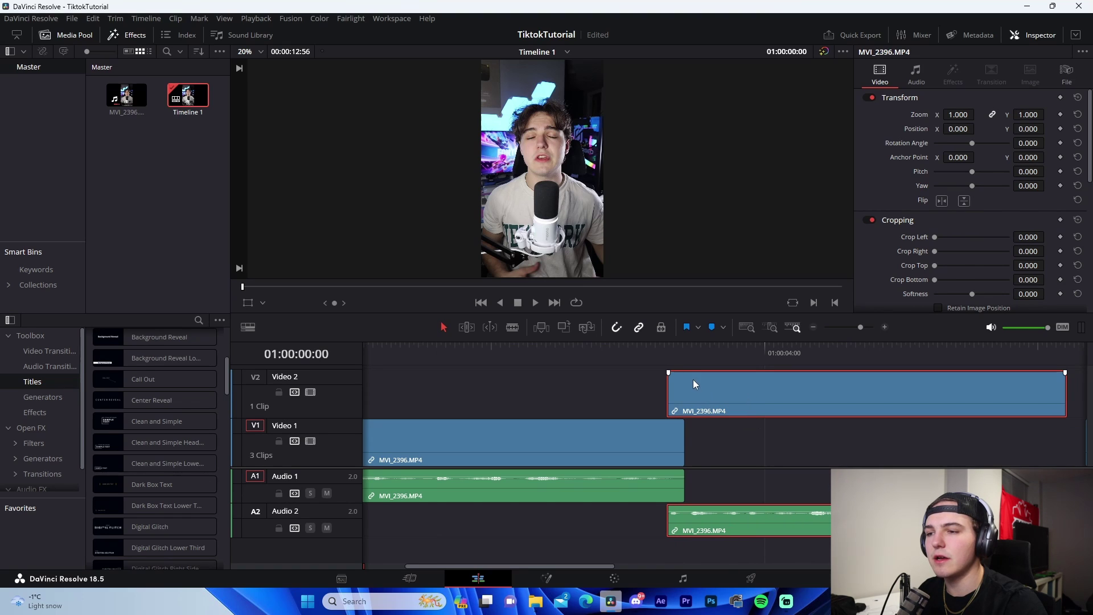
pyautogui.moveTo(651, 354); pyautogui.dragTo(674, 356)
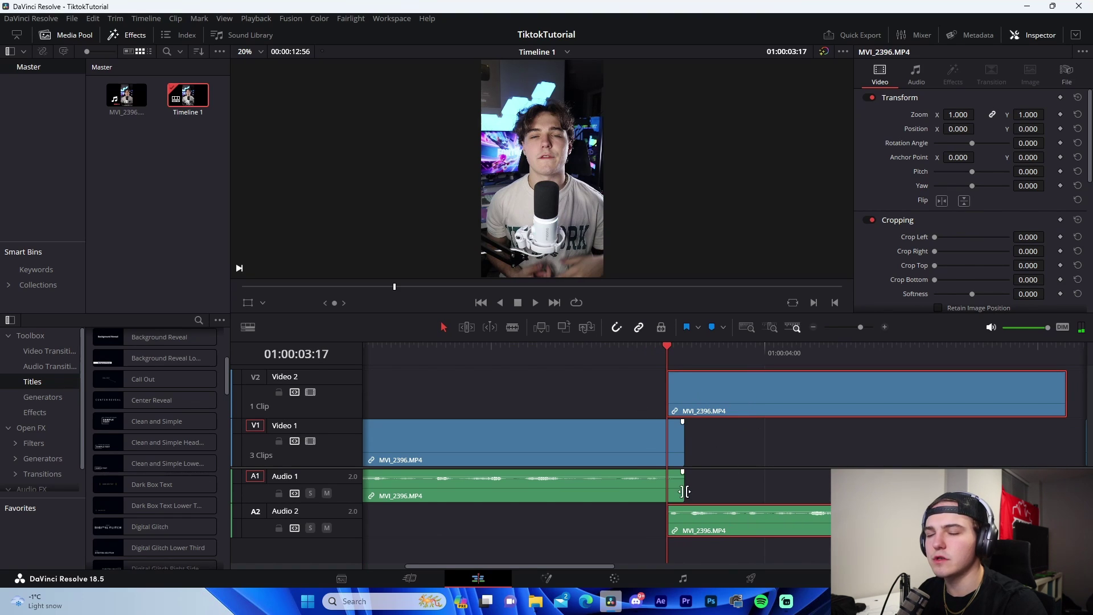
pyautogui.rightClick(647, 441)
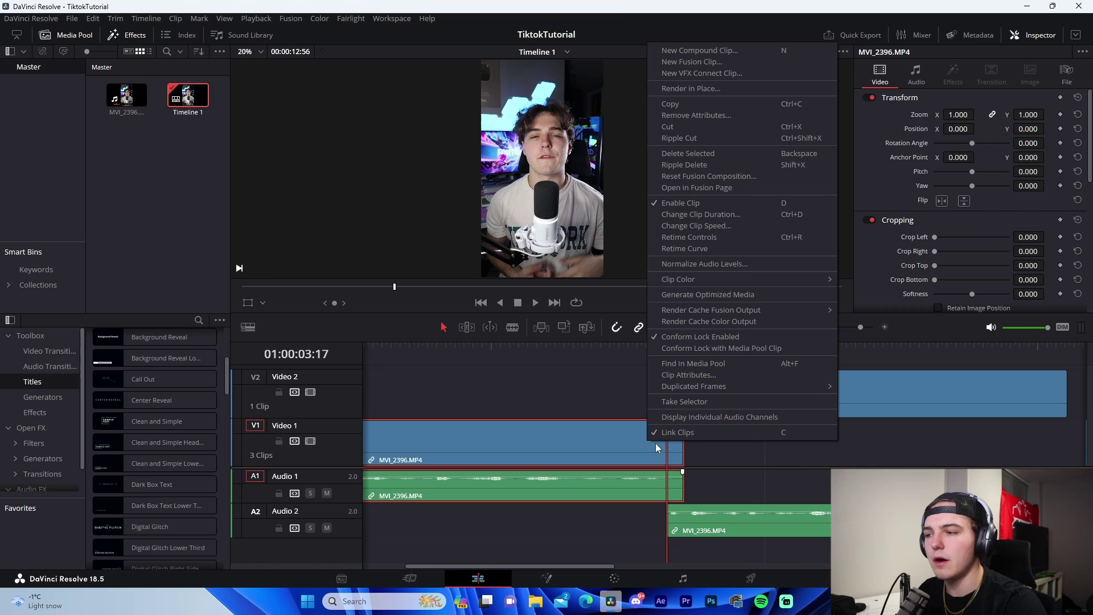
pyautogui.click(681, 432)
pyautogui.moveTo(681, 427); pyautogui.dragTo(668, 427)
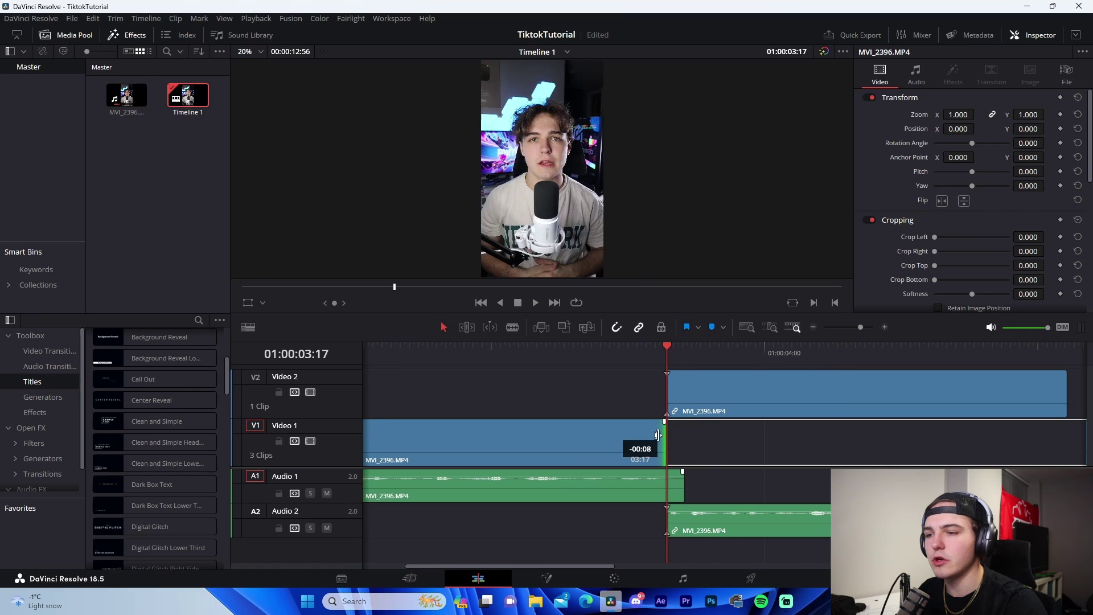
pyautogui.hotkey('ctrl', '=')
pyautogui.moveTo(830, 501); pyautogui.dragTo(610, 436)
pyautogui.click(813, 327)
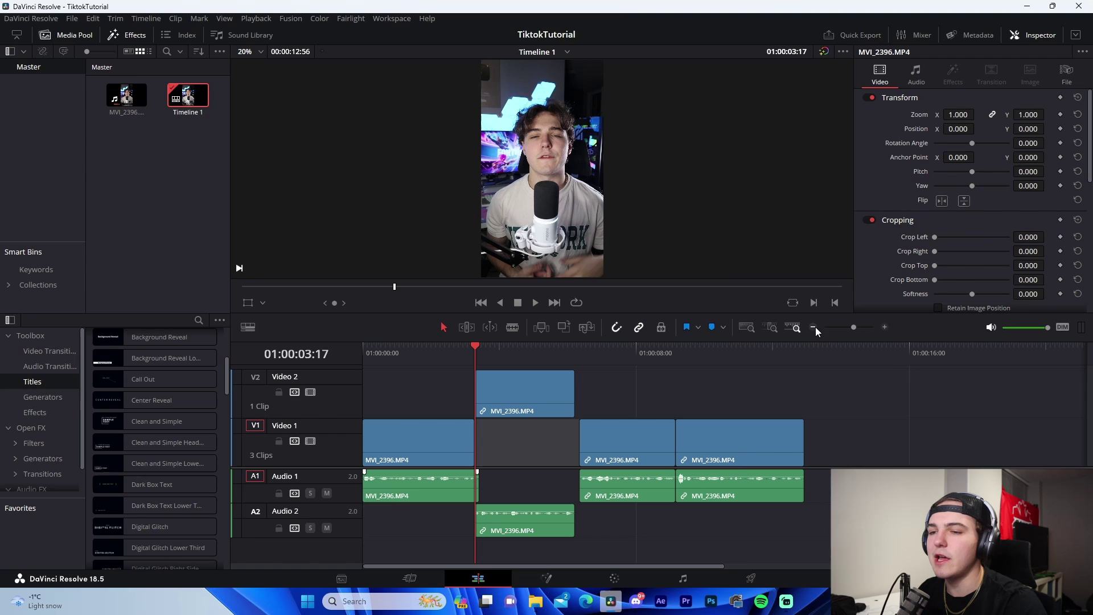
# - Slide the later Video 1 clips left so they overlap the Video 2 clip
pyautogui.click(582, 350)
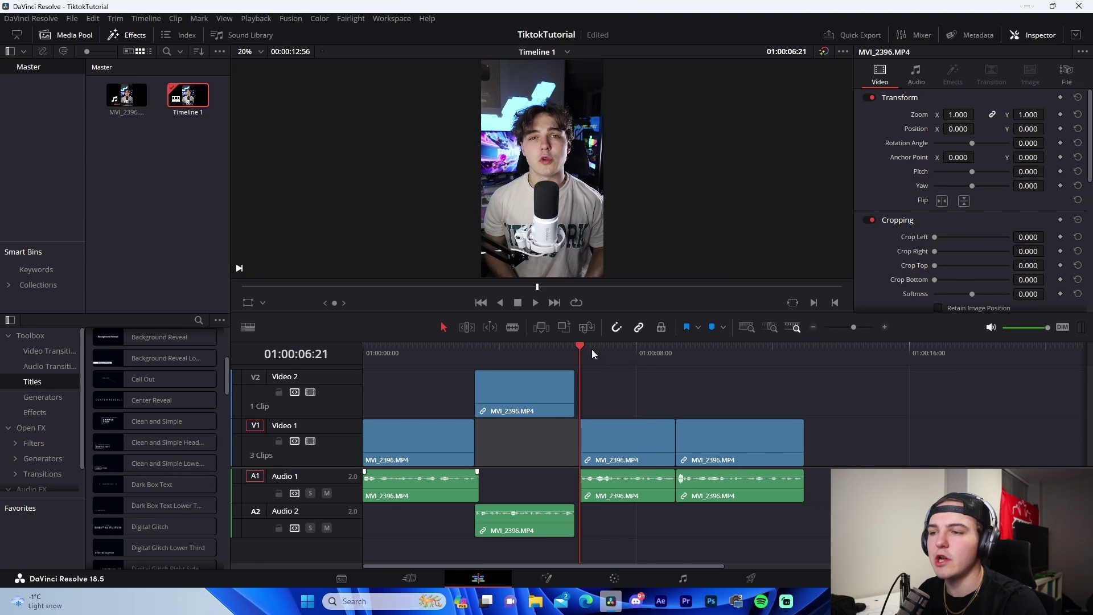
pyautogui.click(886, 327)
pyautogui.moveTo(817, 451); pyautogui.dragTo(521, 453)
pyautogui.click(816, 328)
pyautogui.moveTo(731, 444); pyautogui.dragTo(668, 444)
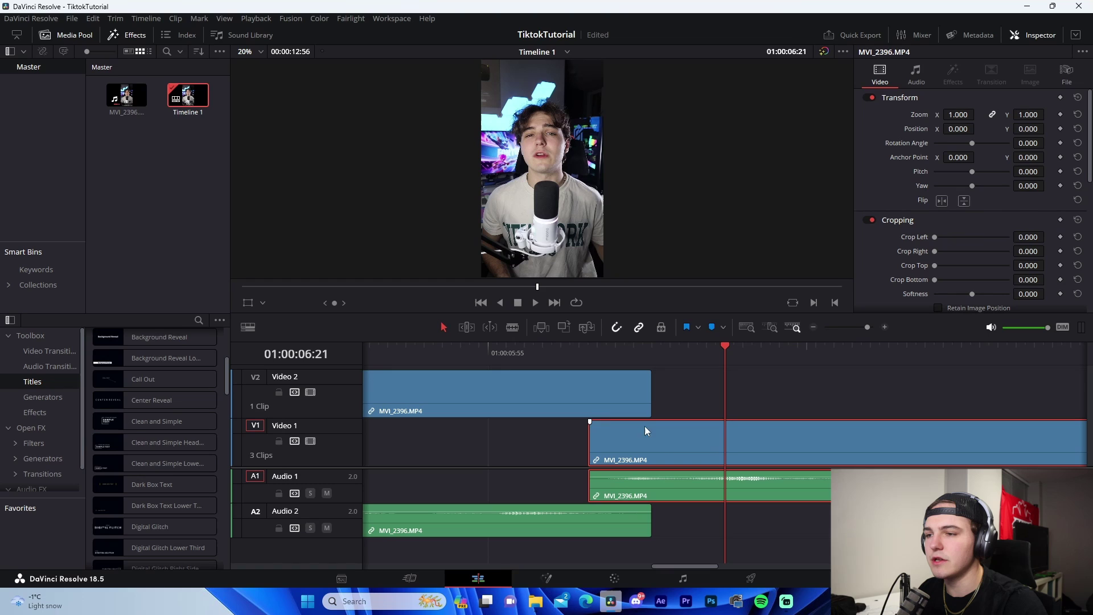
# - Unlink the upper clip, then lift the last Video 1 clip onto Video 2
pyautogui.rightClick(626, 406)
pyautogui.click(627, 406)
pyautogui.moveTo(658, 363); pyautogui.dragTo(630, 349)
pyautogui.click(814, 327)
pyautogui.hscroll(4, 855, 388)
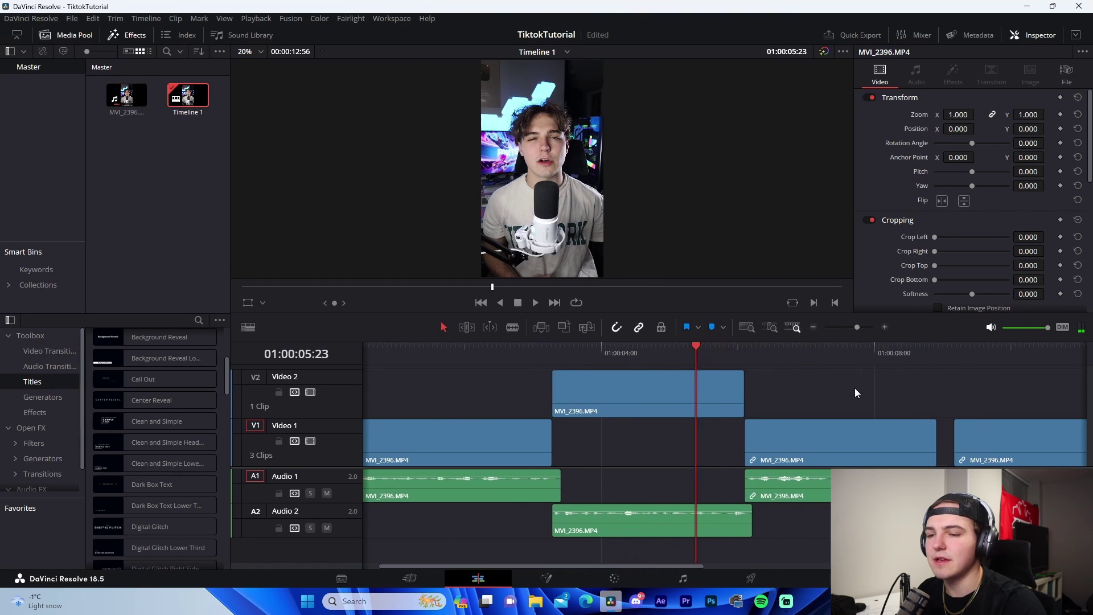
pyautogui.click(845, 422)
pyautogui.moveTo(846, 422); pyautogui.dragTo(817, 403)
# - Marquee-select every clip on the timeline and turn them into Compound Clip 1
pyautogui.click(814, 327)
pyautogui.press('Home')
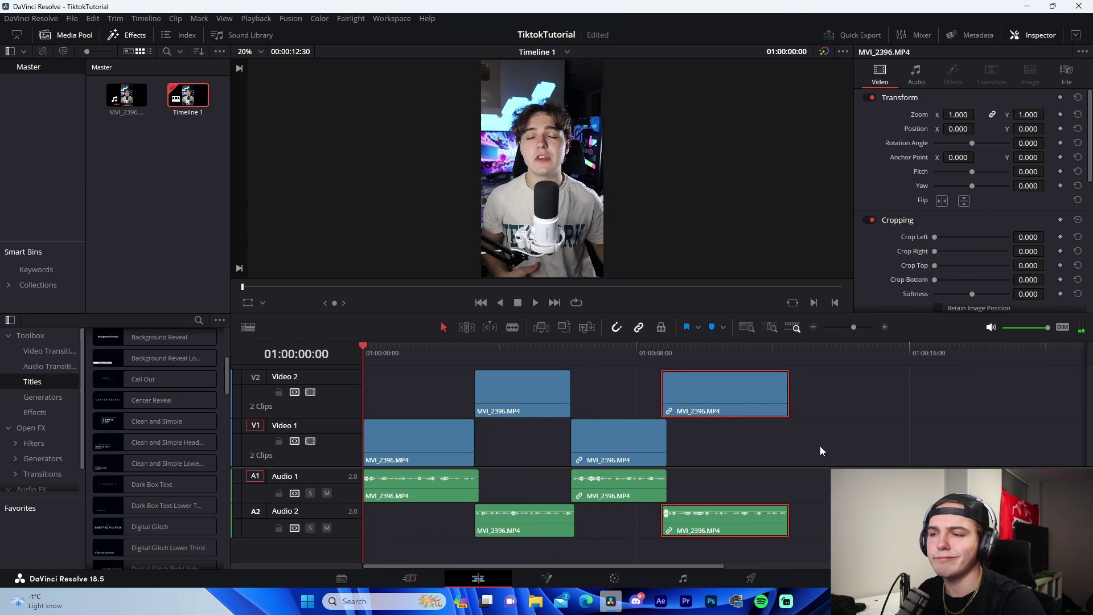
pyautogui.click(910, 448)
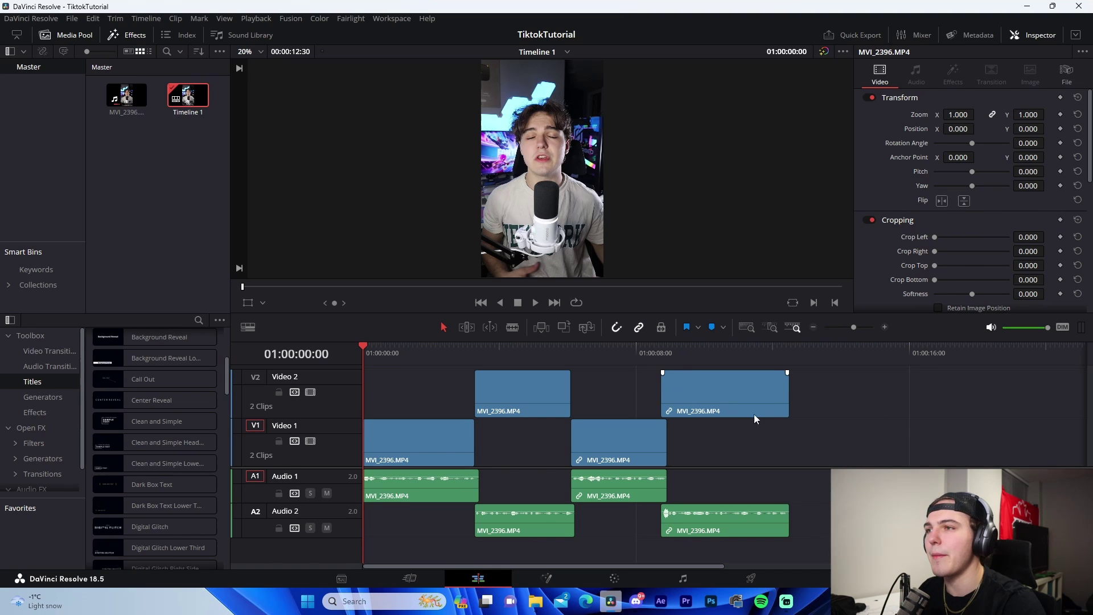
pyautogui.moveTo(754, 414)
pyautogui.moveTo(856, 535); pyautogui.dragTo(368, 384)
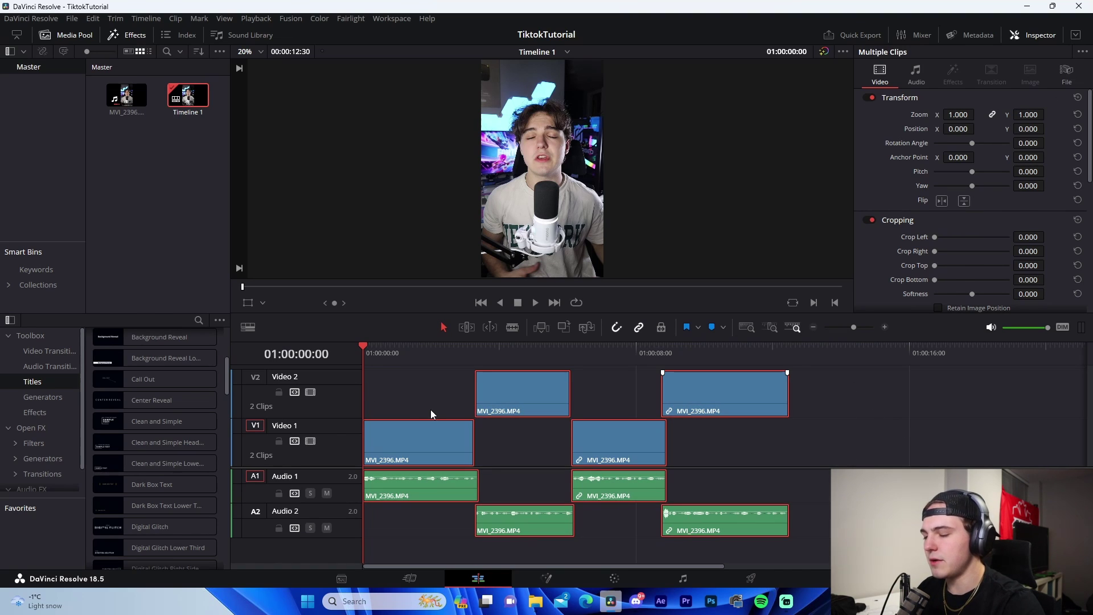
pyautogui.rightClick(525, 403)
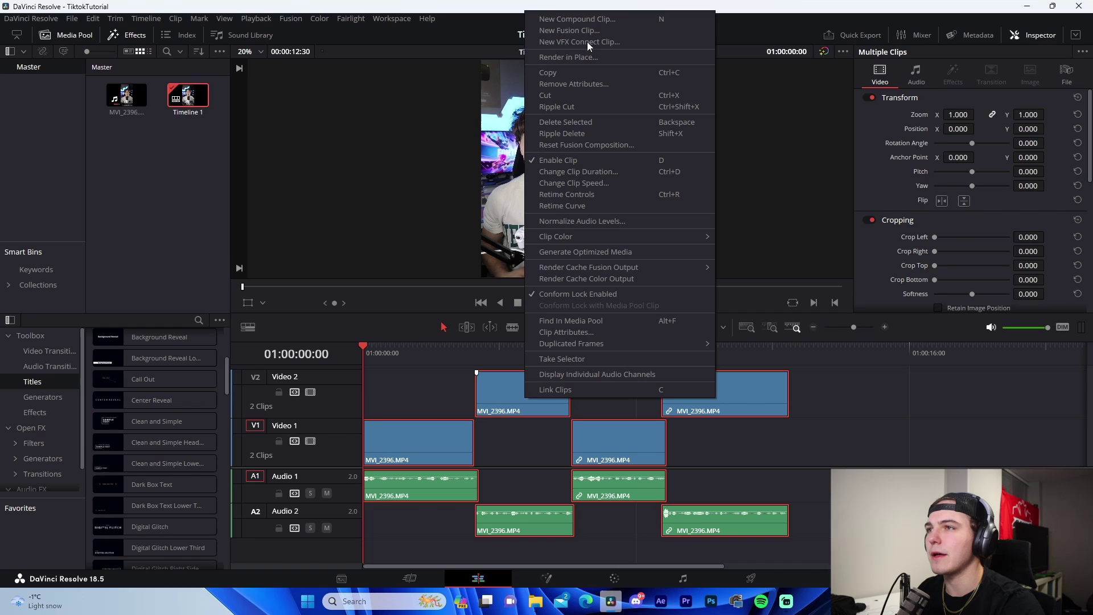
pyautogui.click(825, 547)
pyautogui.moveTo(826, 546); pyautogui.dragTo(330, 357)
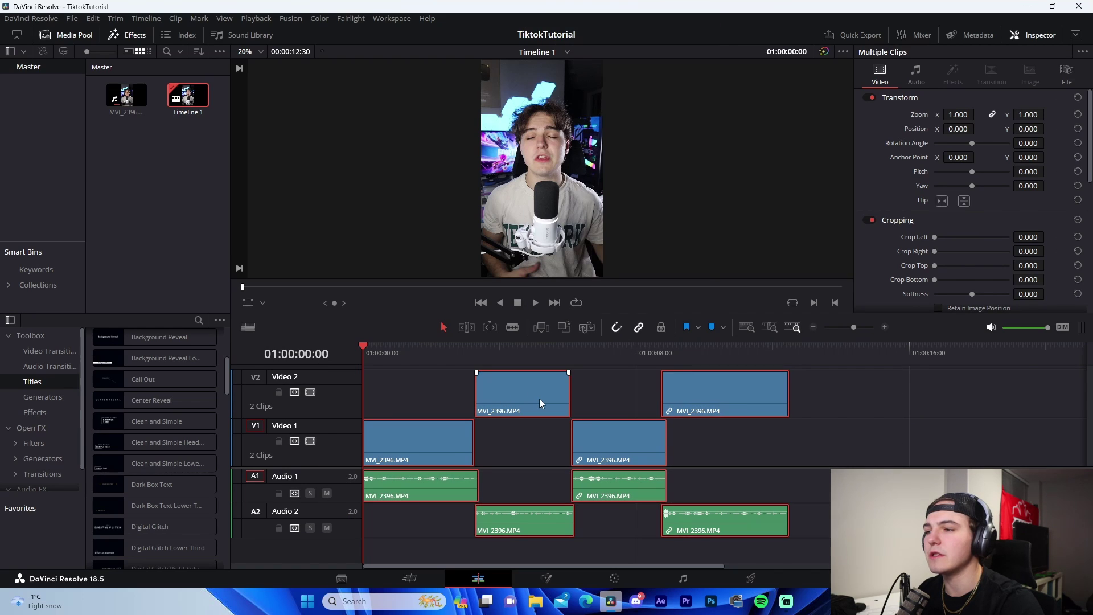
pyautogui.rightClick(540, 399)
pyautogui.click(592, 19)
pyautogui.press('Return')
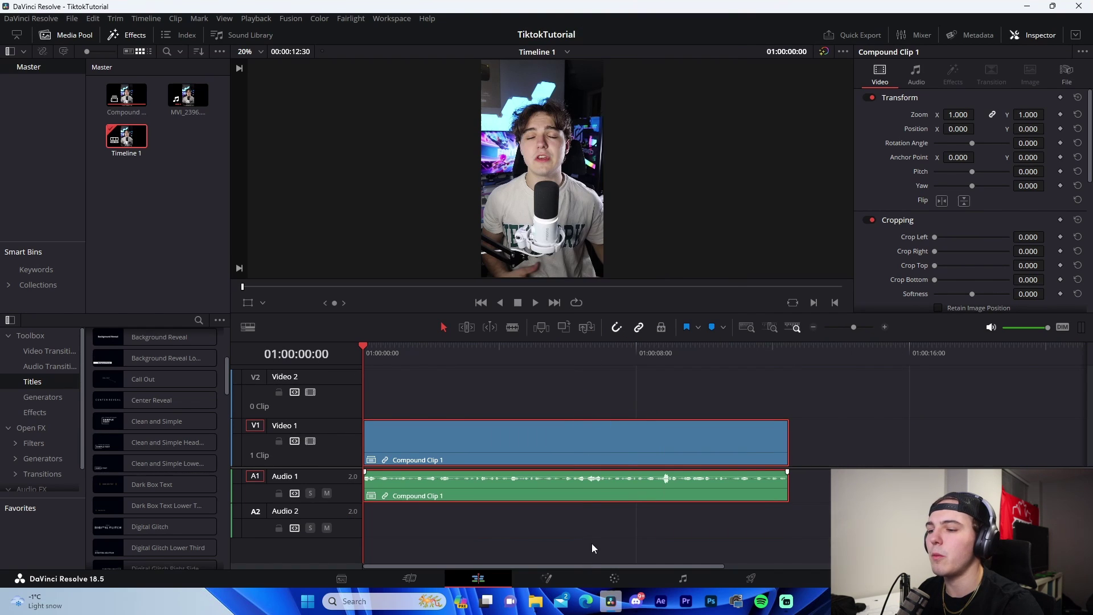
# - On the Color page, try a saturation of 60, then return to the Edit page
pyautogui.click(614, 579)
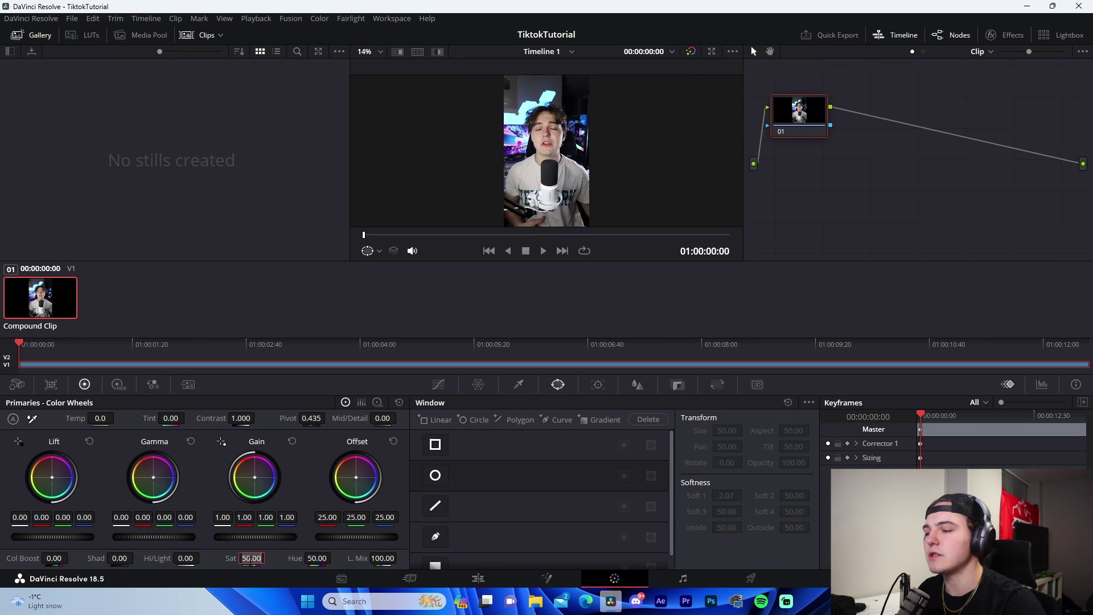
pyautogui.doubleClick(251, 558)
pyautogui.write('60')
pyautogui.press('Return')
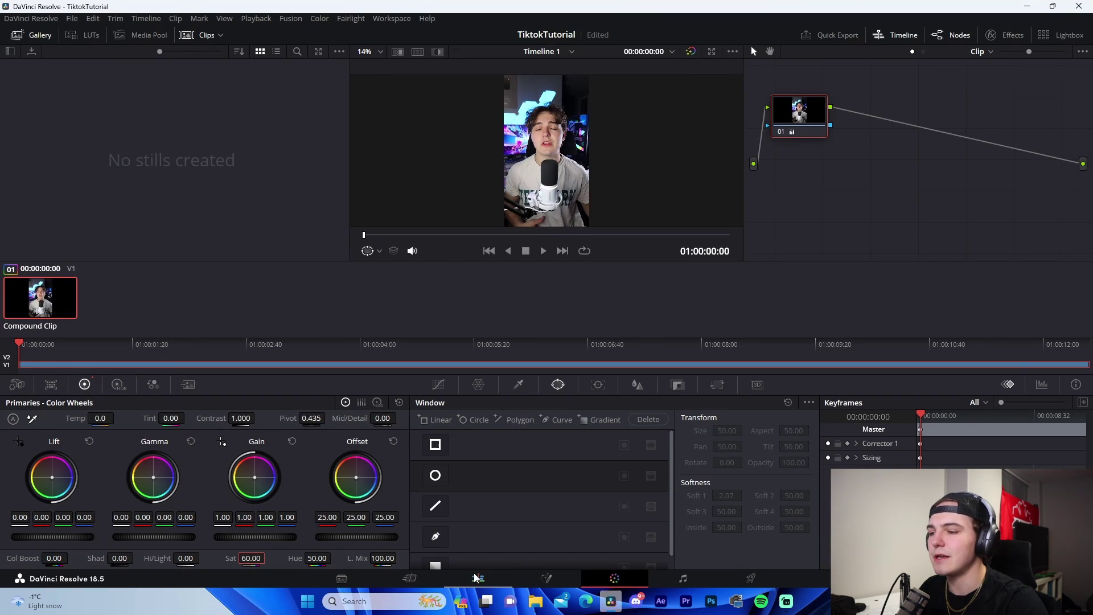
pyautogui.click(477, 578)
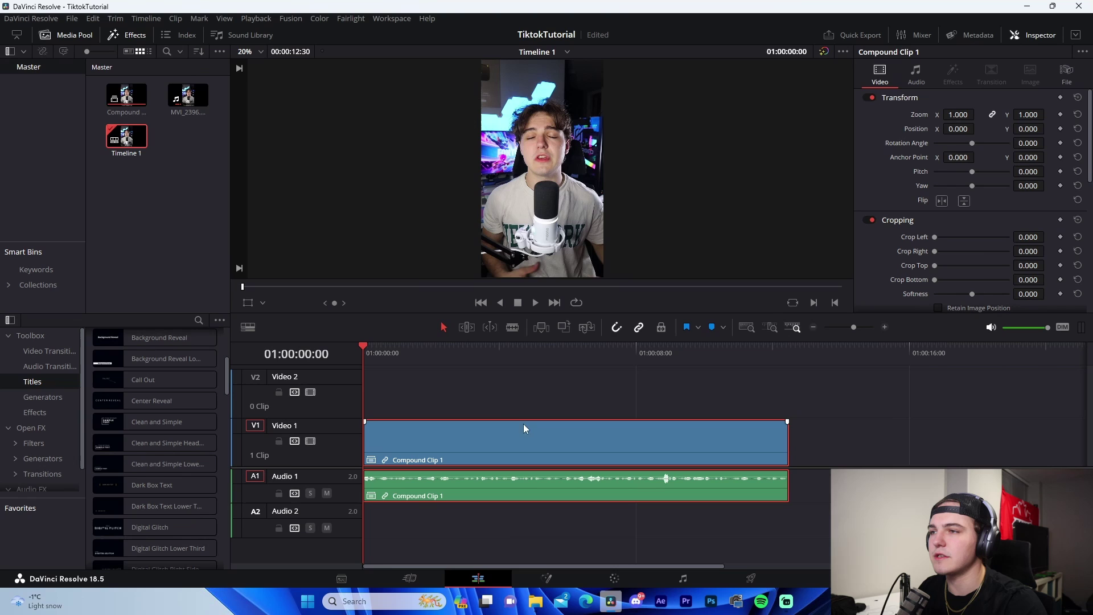
pyautogui.scroll(10, 542, 173)
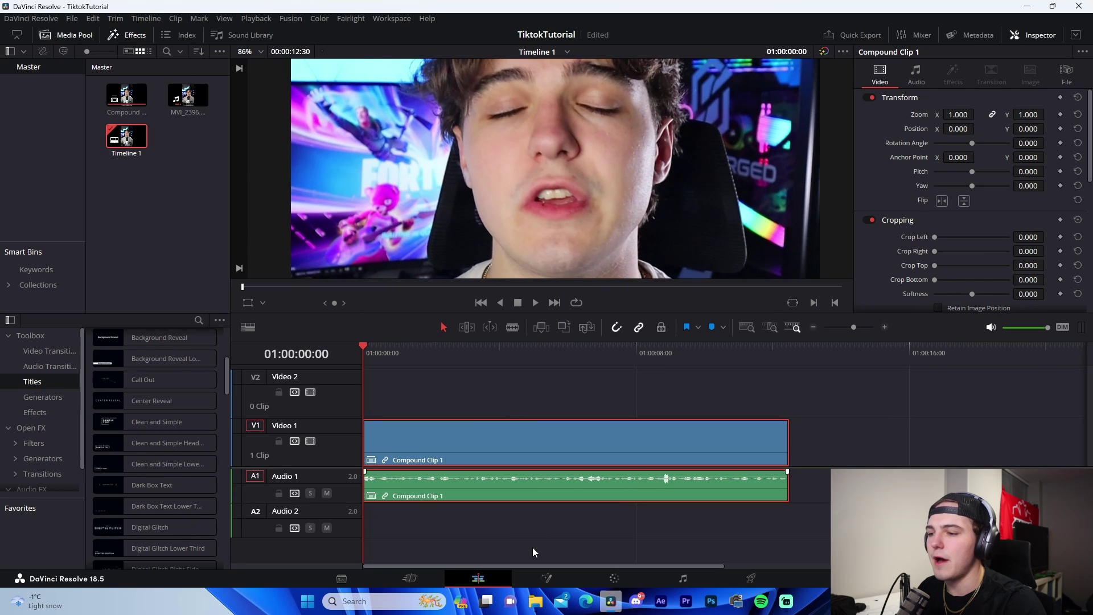
# - Set Compound Clip 1's saturation to 65 on the Color page and return to Edit
pyautogui.click(615, 579)
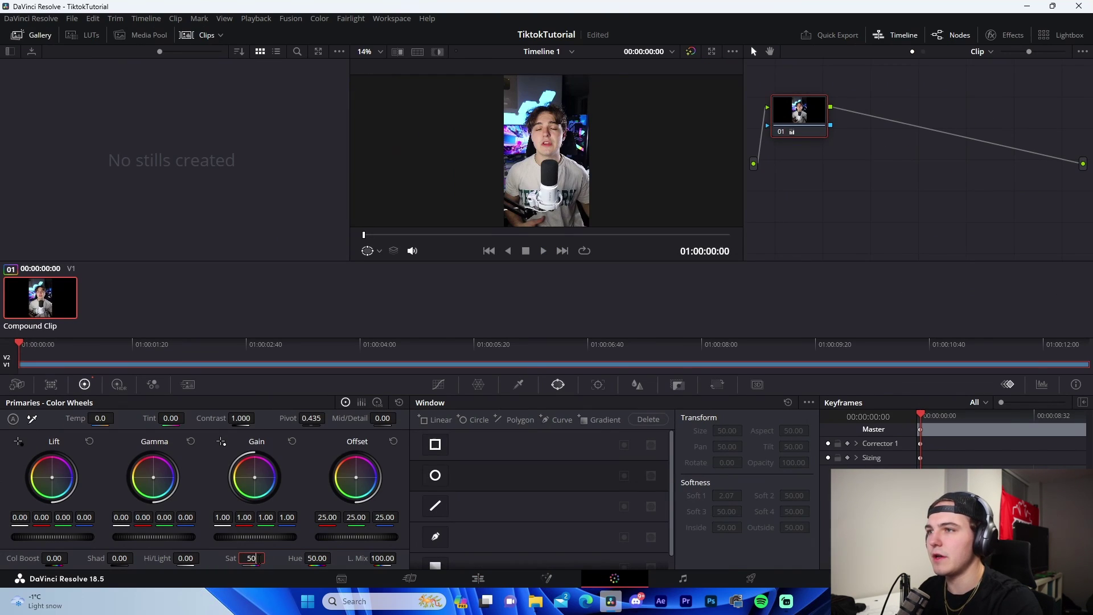
pyautogui.press('Return')
pyautogui.scroll(10, 571, 150)
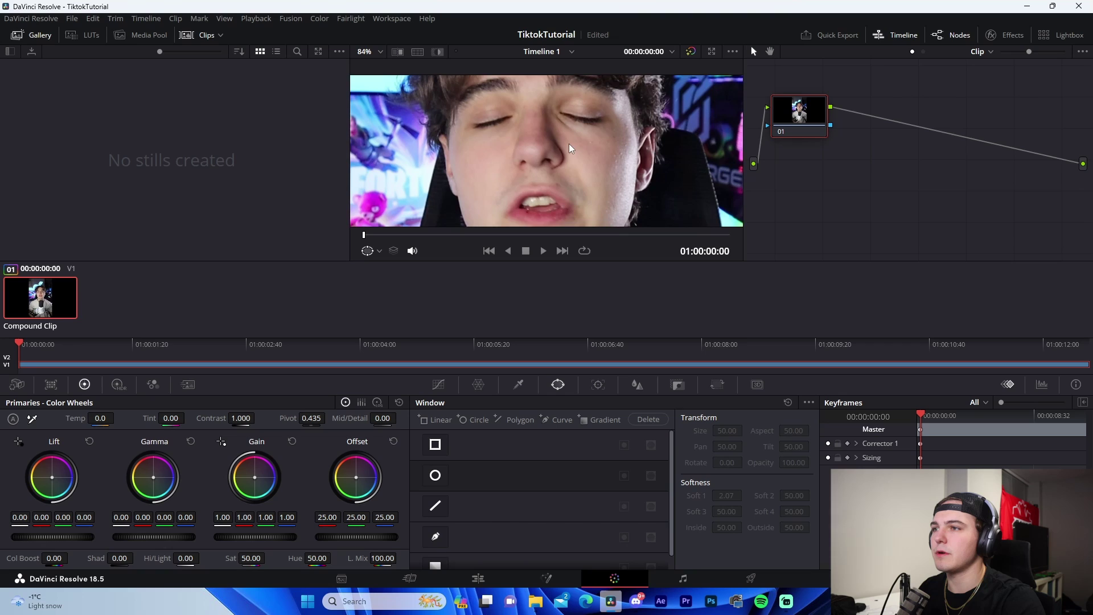
pyautogui.scroll(-2, 571, 149)
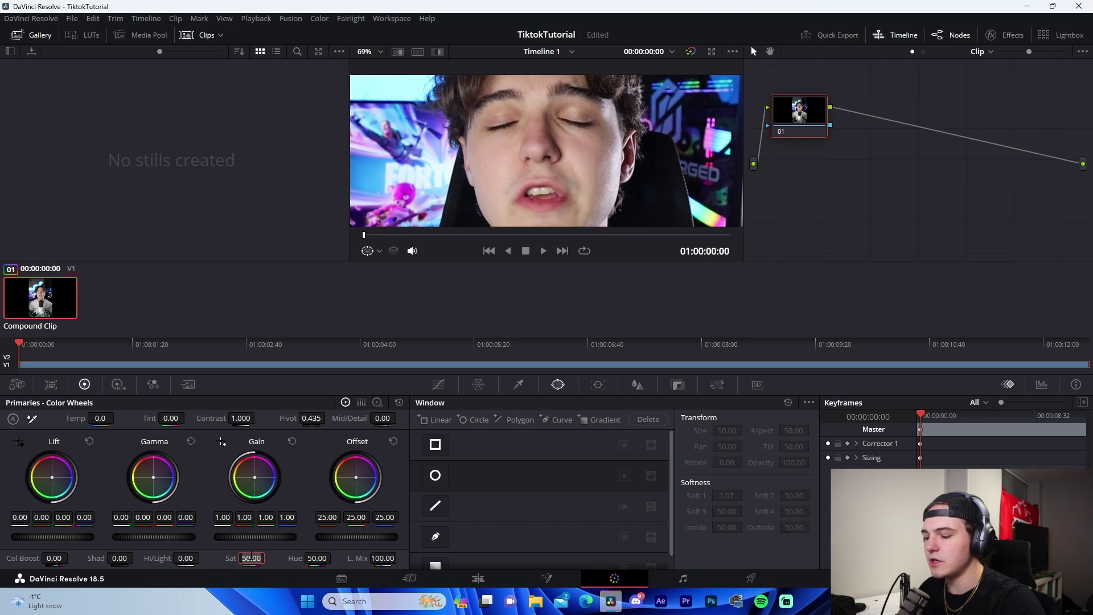
pyautogui.click(251, 558)
pyautogui.write('65')
pyautogui.press('Return')
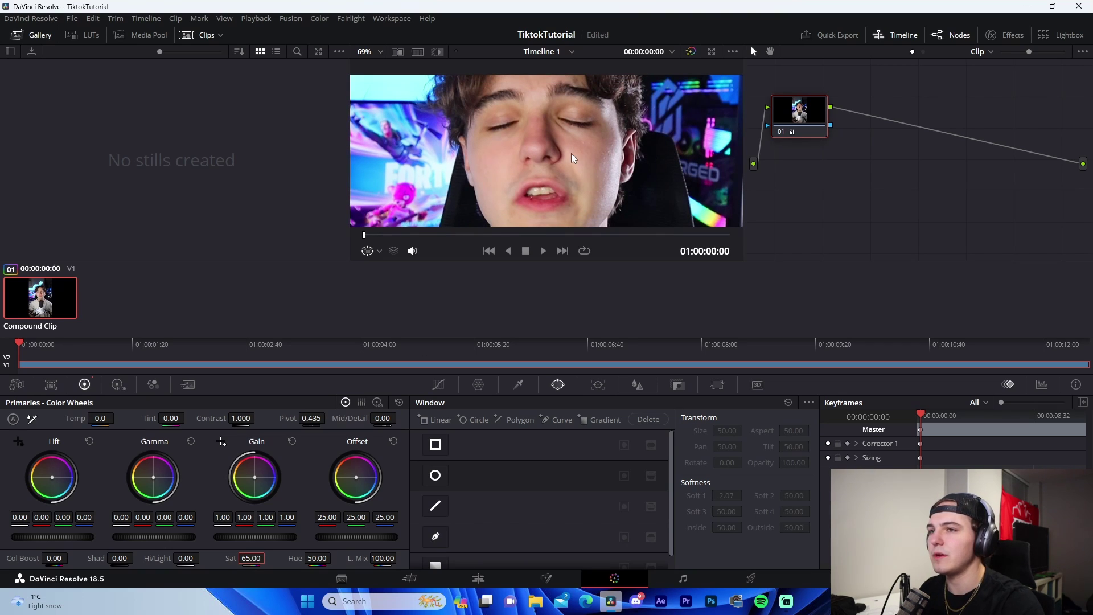
pyautogui.scroll(-6, 545, 173)
pyautogui.scroll(-1, 545, 173)
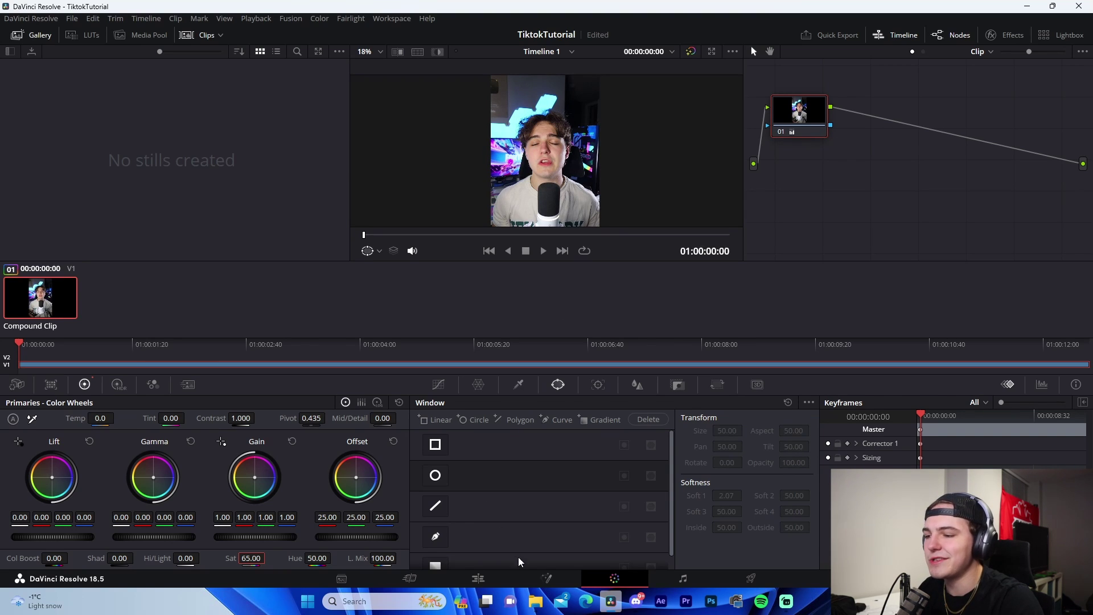
pyautogui.click(490, 580)
# - Add four timeline markers, the first two at 01:00:01:28 and 01:00:02:34, then return to Marker 1
pyautogui.scroll(-6, 583, 191)
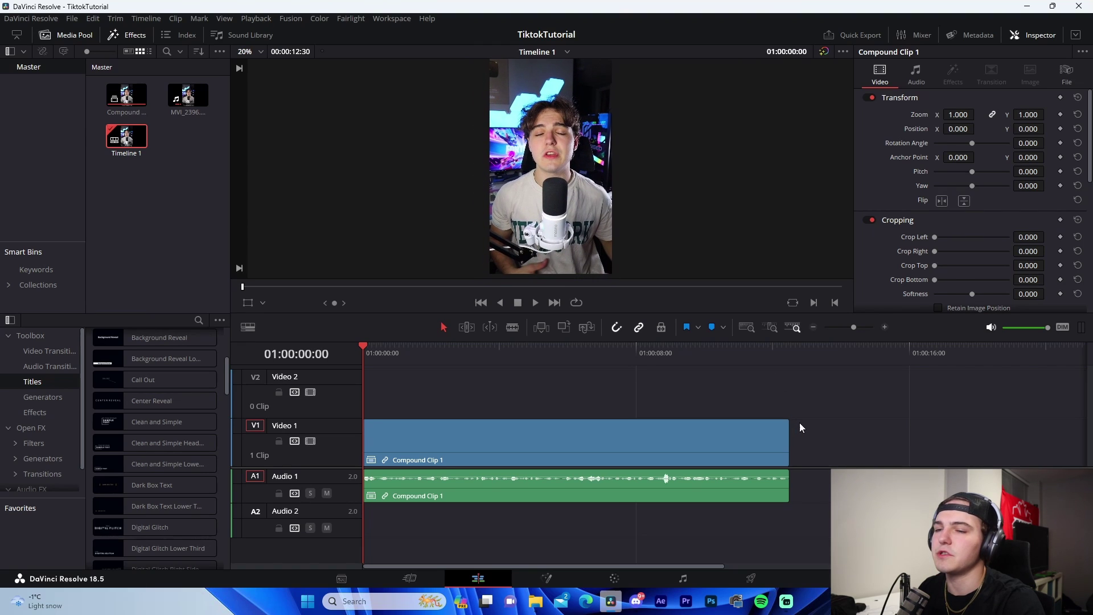
pyautogui.click(885, 327)
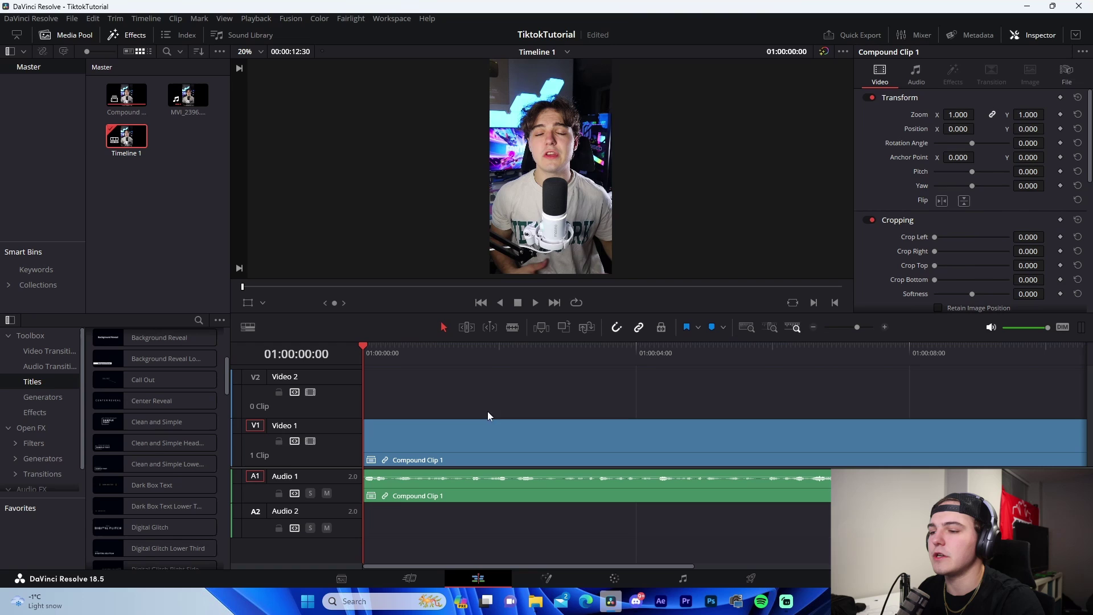
pyautogui.click(463, 353)
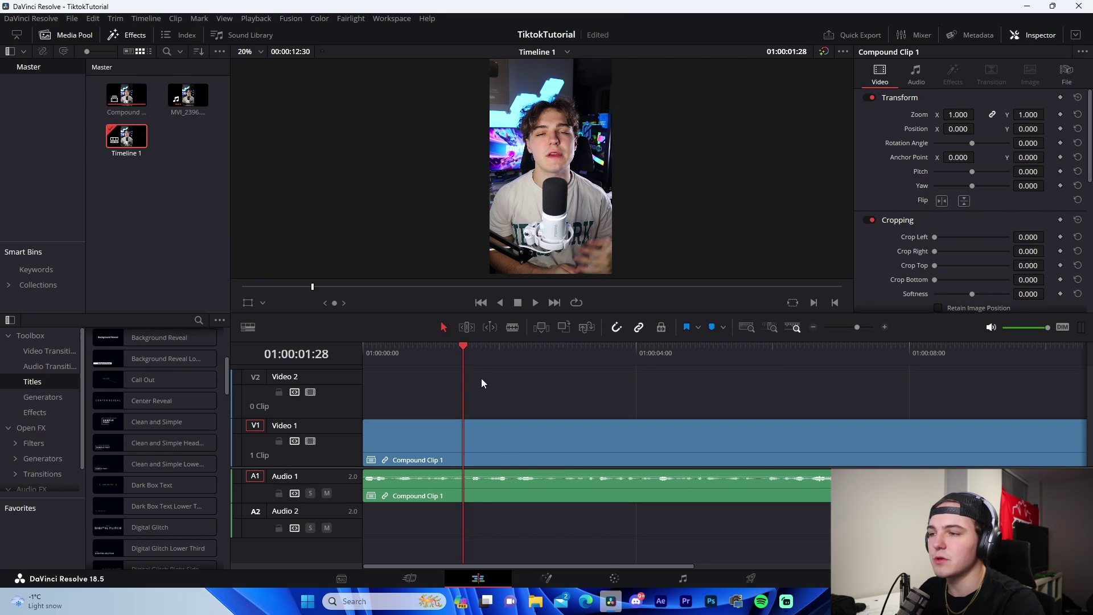
pyautogui.press('m')
pyautogui.moveTo(499, 355); pyautogui.dragTo(564, 347)
pyautogui.press('m')
pyautogui.click(813, 327)
pyautogui.press('m')
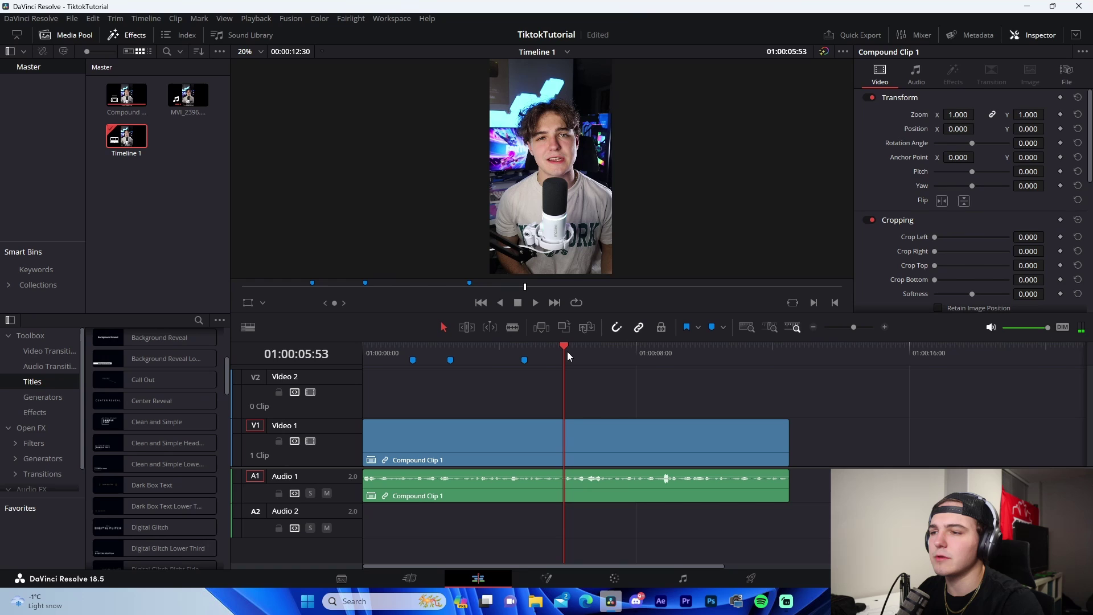
pyautogui.press('m')
pyautogui.click(412, 360)
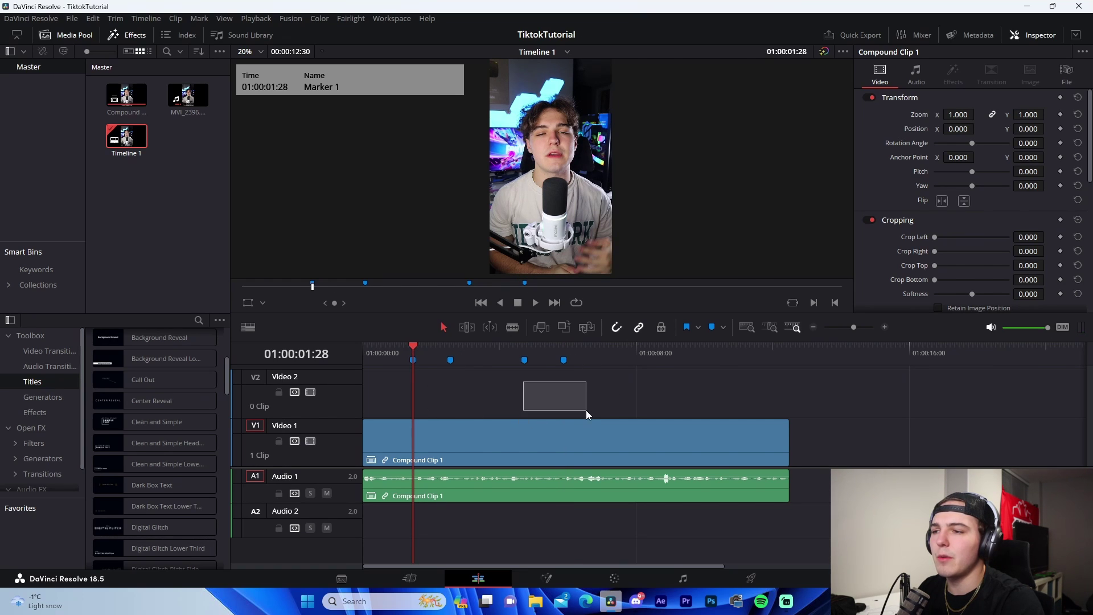
# - Search the Stock Footage folder for 'gaming' and drag GamingSetupWhite.jpg into the Resolve media pool
pyautogui.moveTo(589, 415); pyautogui.dragTo(587, 415)
pyautogui.click(535, 601)
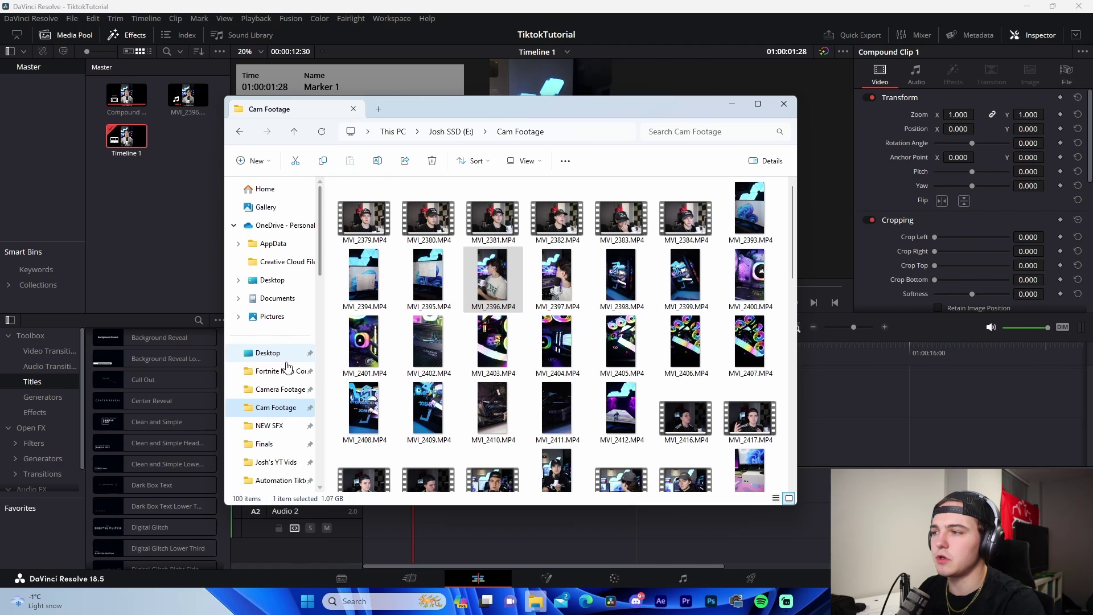
pyautogui.scroll(-10, 287, 366)
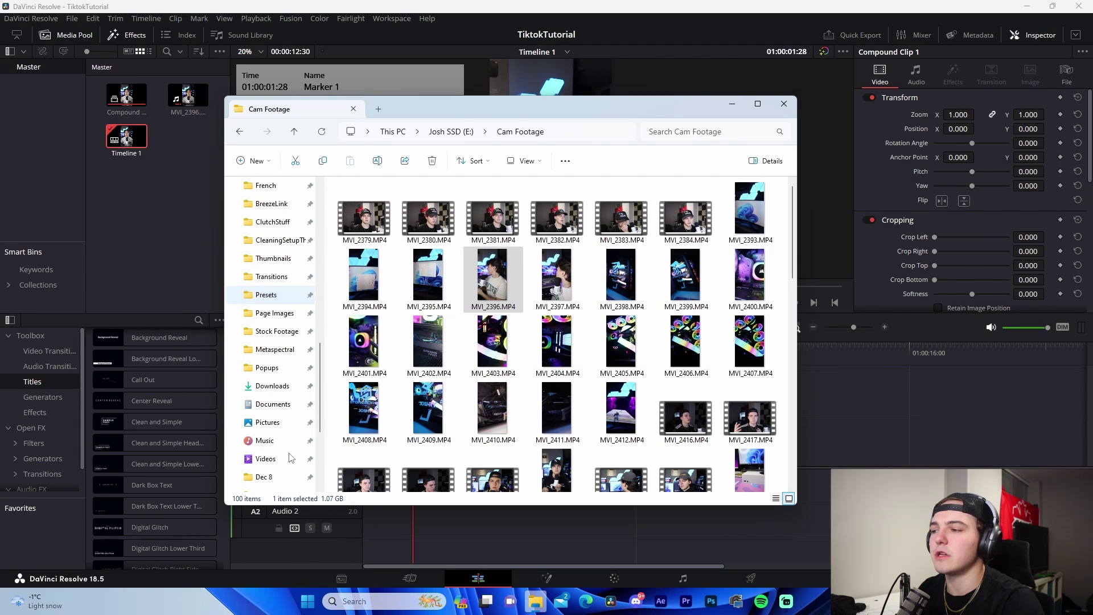
pyautogui.click(275, 349)
pyautogui.click(277, 331)
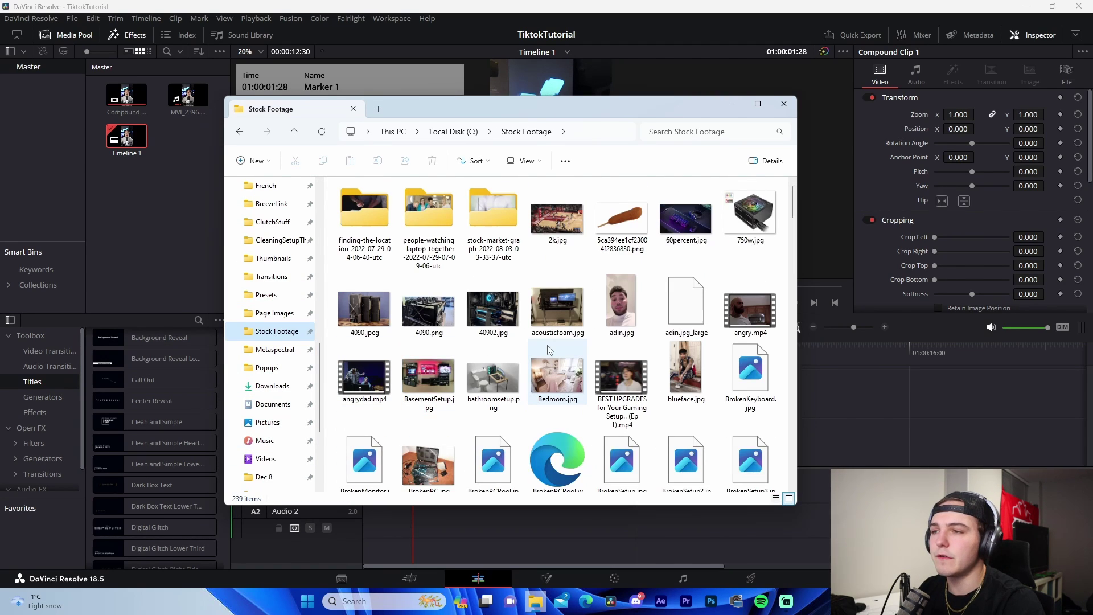
pyautogui.click(687, 133)
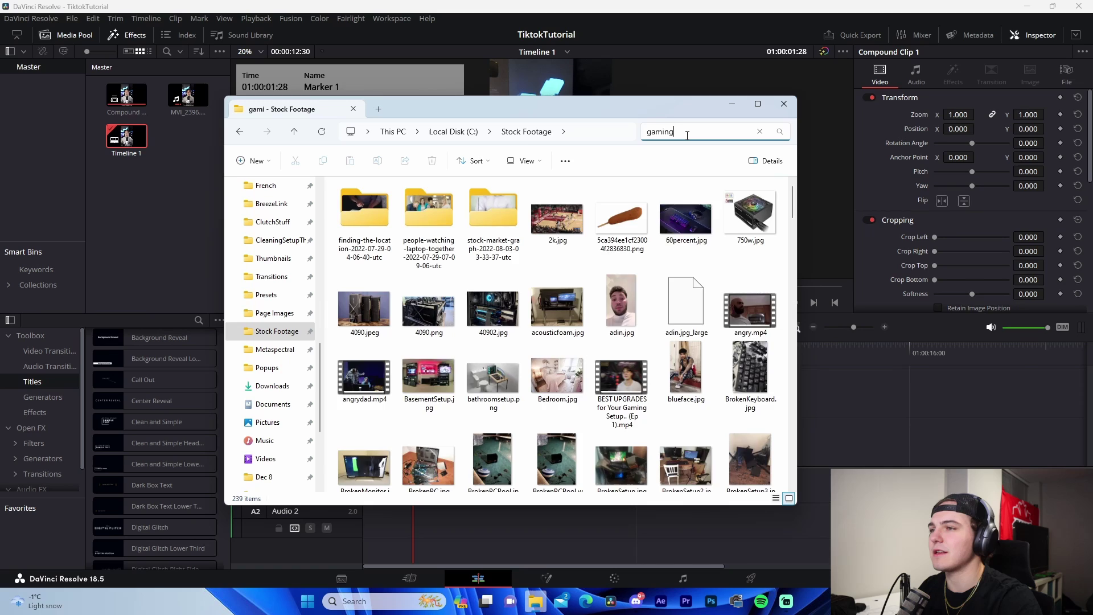
pyautogui.moveTo(366, 220); pyautogui.dragTo(161, 212)
# - Search Stock Footage for 'xbox' and drag the Xbox Series S unboxing video into the media pool
pyautogui.click(685, 130)
pyautogui.write('xbox')
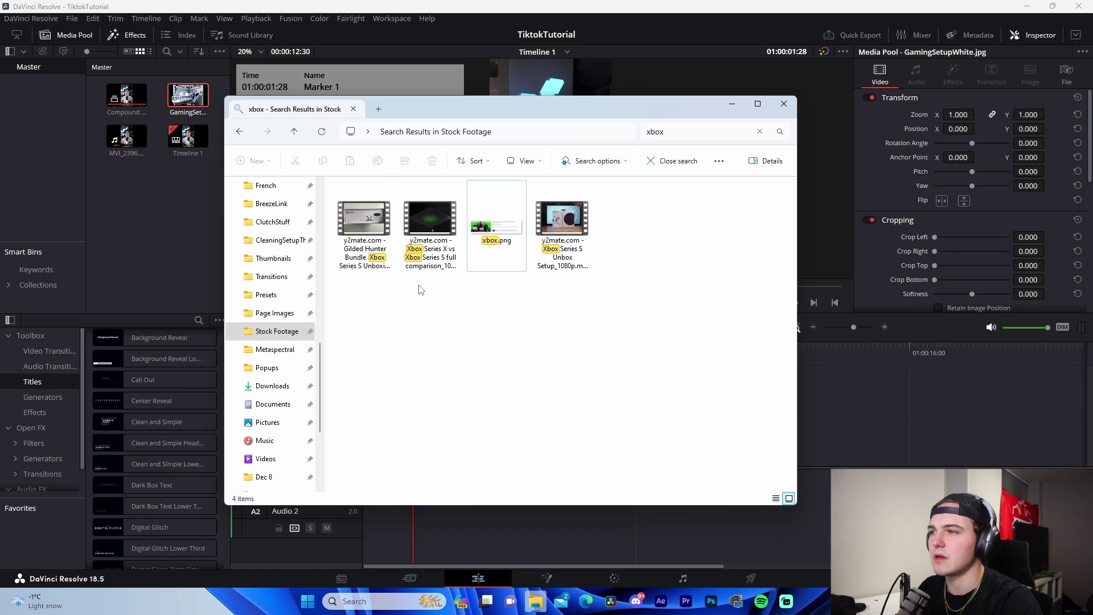
pyautogui.moveTo(562, 222); pyautogui.dragTo(142, 209)
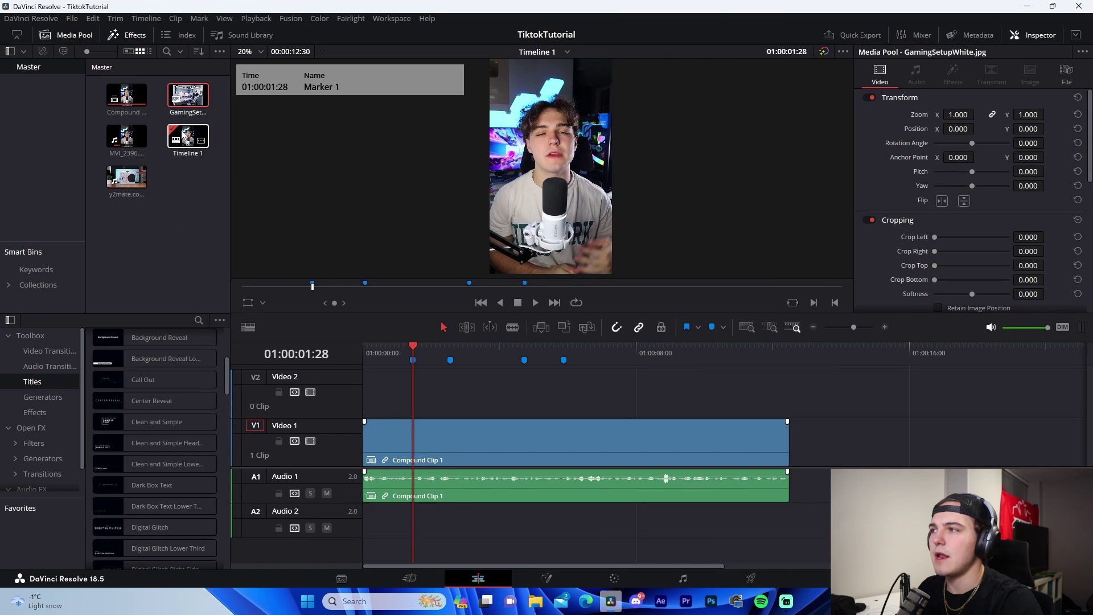
# - Place GamingSetupWhite.jpg on Video 2 at Marker 1, trimming off everything past Marker 2
pyautogui.moveTo(182, 93); pyautogui.dragTo(419, 387)
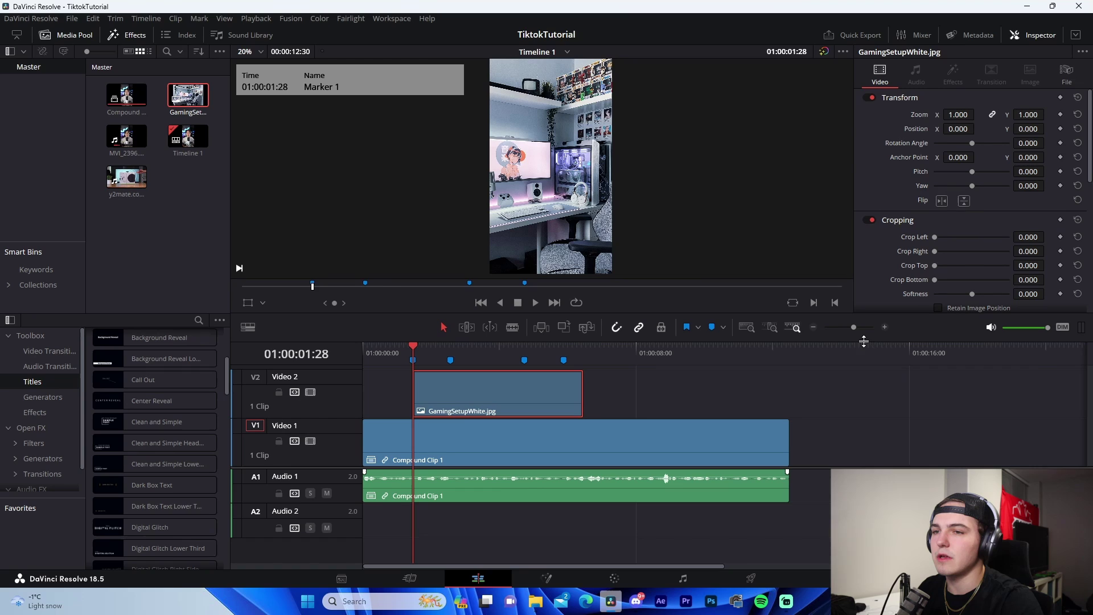
pyautogui.click(886, 330)
pyautogui.click(566, 397)
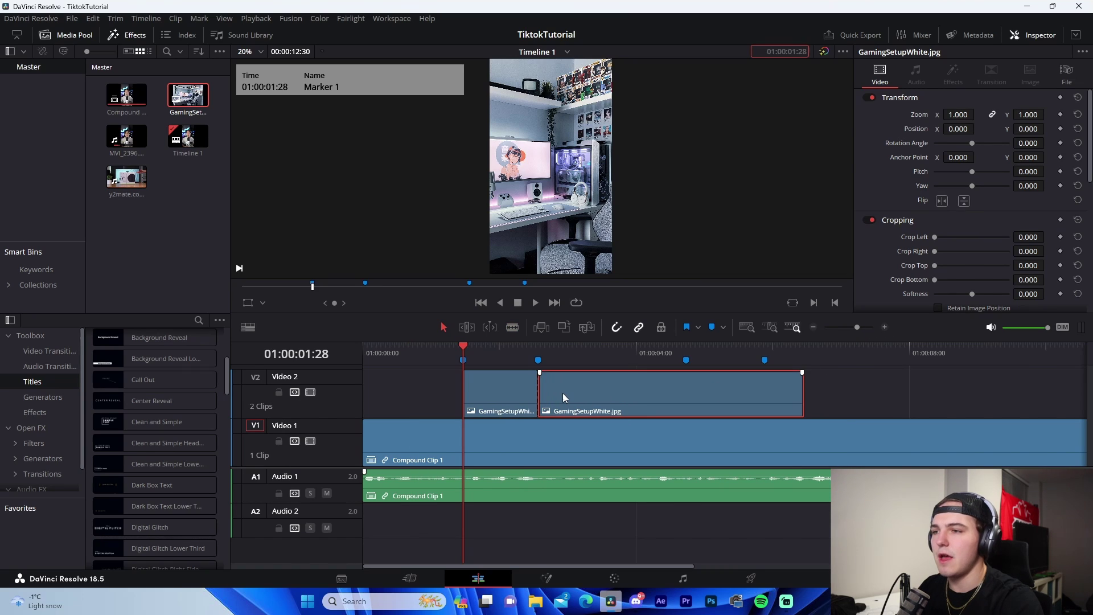
pyautogui.click(557, 393)
pyautogui.press('Delete')
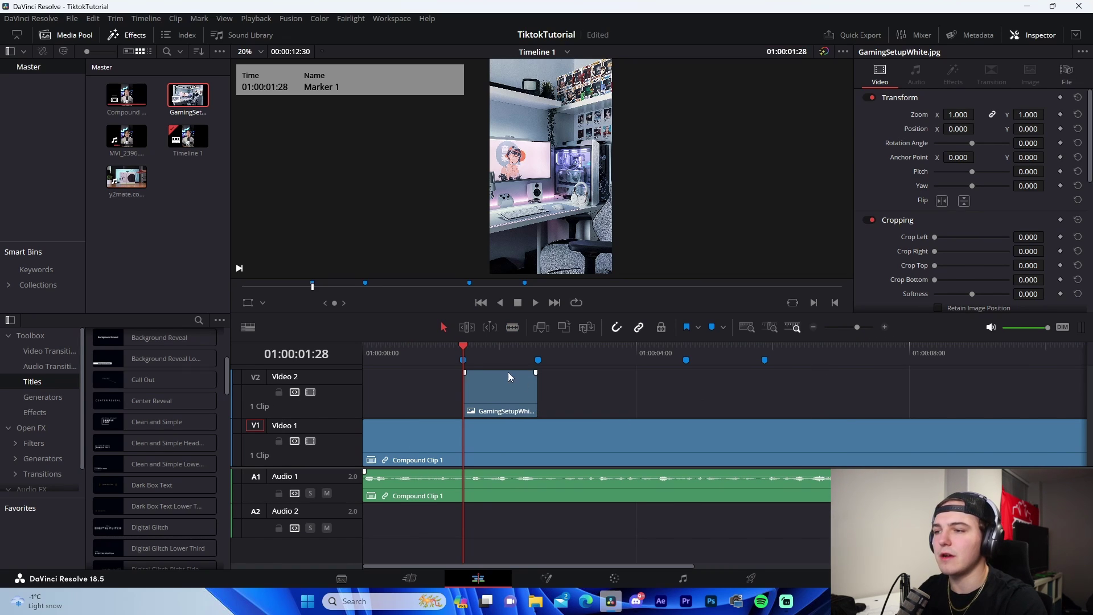
pyautogui.click(508, 371)
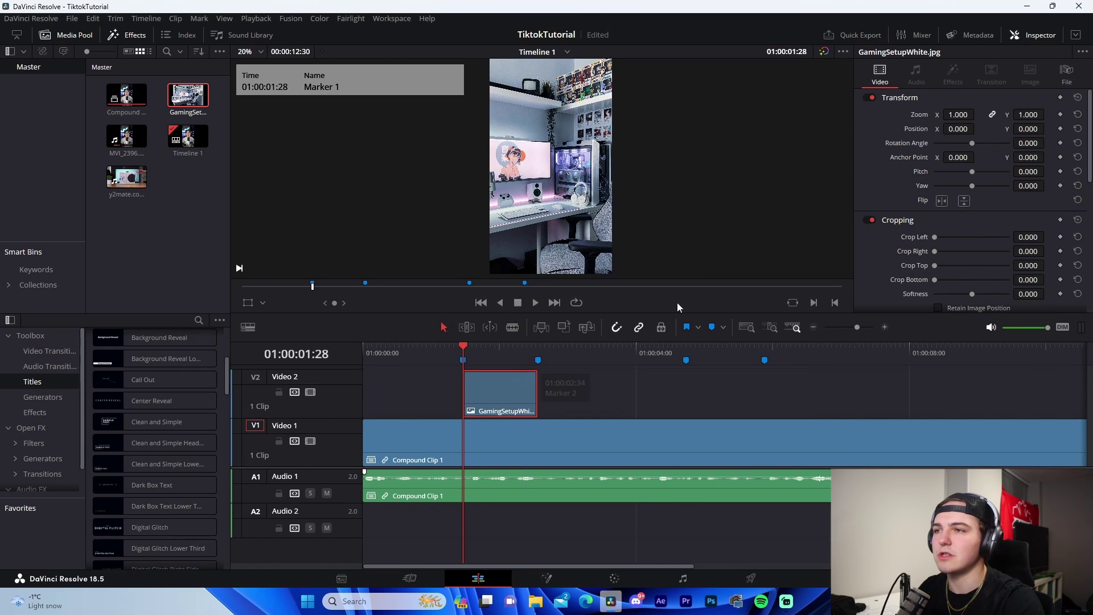
# - Place the Xbox console shot on Video 2 at Marker 3, without its audio and trimmed at Marker 4
pyautogui.click(126, 180)
pyautogui.click(312, 287)
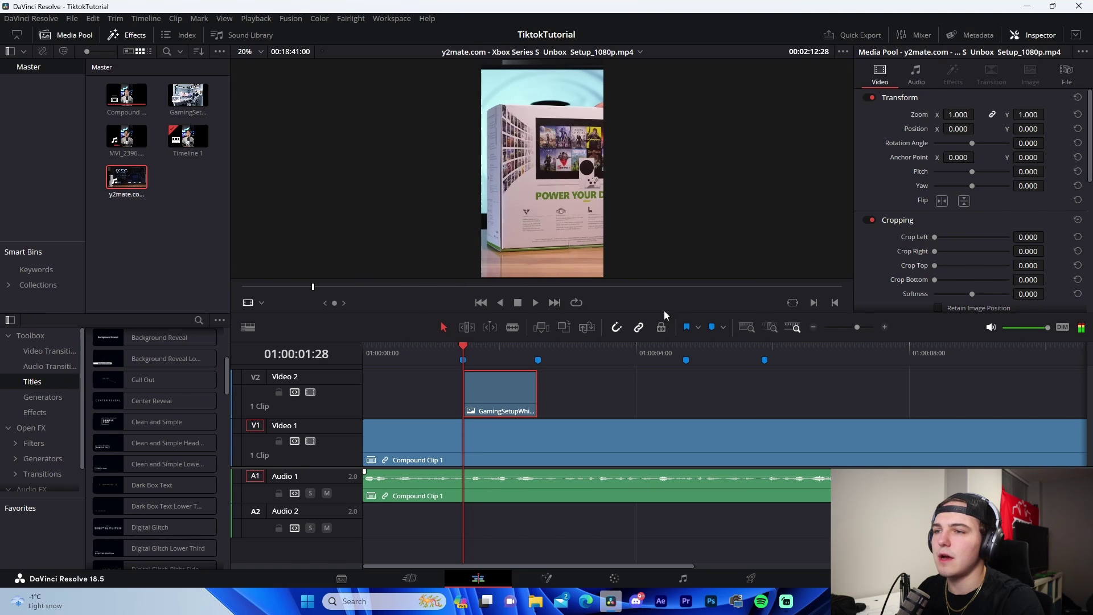
pyautogui.click(414, 287)
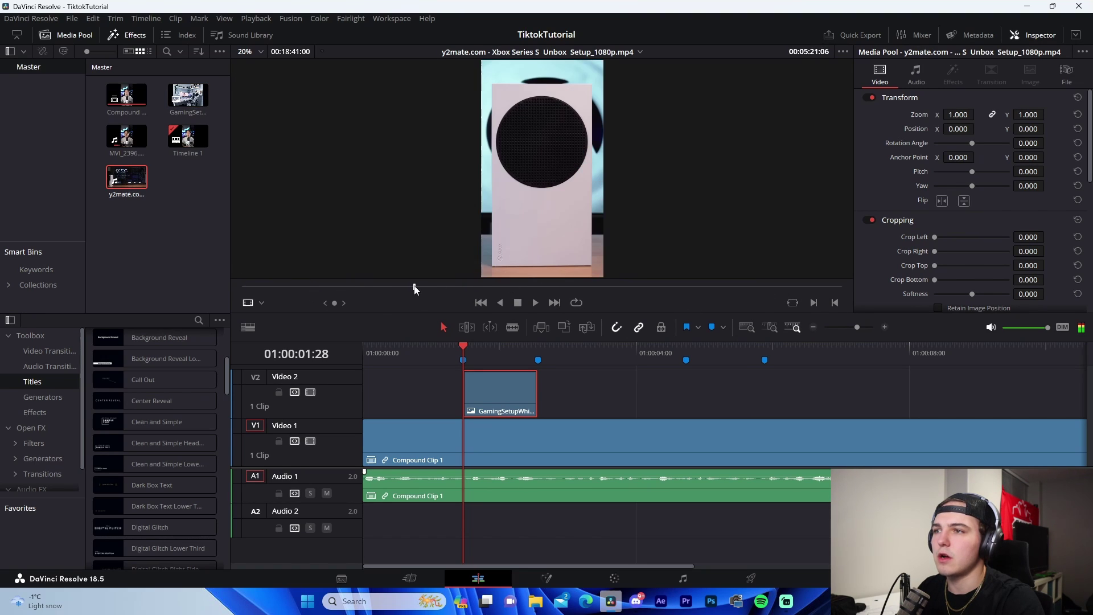
pyautogui.click(446, 286)
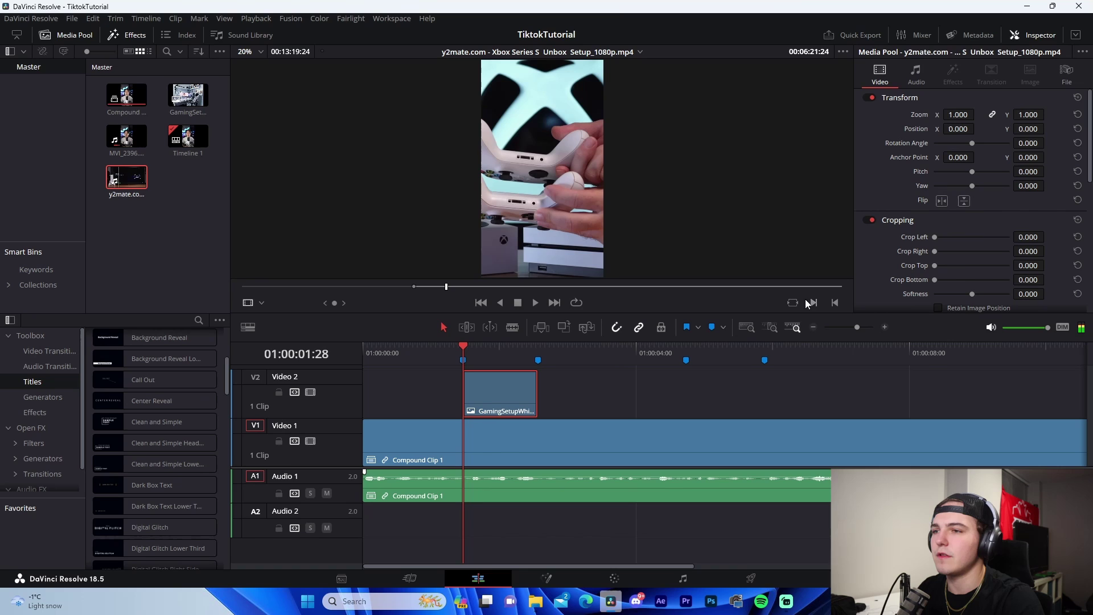
pyautogui.moveTo(809, 304)
pyautogui.mouseDown()
pyautogui.moveTo(689, 401)
pyautogui.moveTo(791, 409)
pyautogui.moveTo(791, 399)
pyautogui.mouseUp()
pyautogui.rightClick(709, 405)
pyautogui.click(730, 398)
pyautogui.click(733, 521)
pyautogui.press('BackSpace')
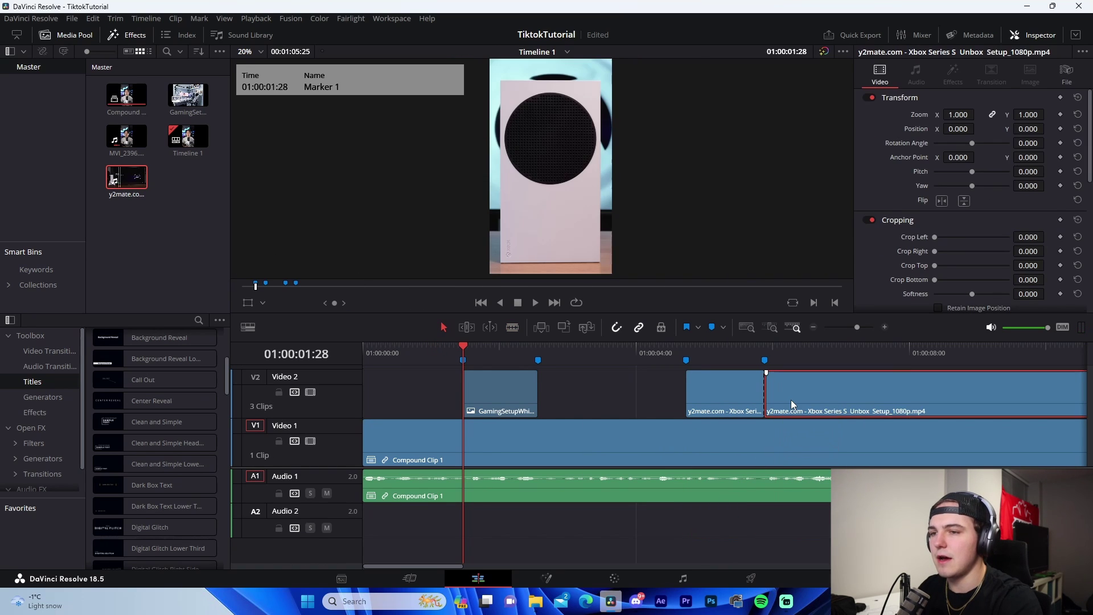
pyautogui.press('BackSpace')
# - Play back the new cutaways, then return the playhead to Marker 1
pyautogui.click(693, 355)
pyautogui.press('space')
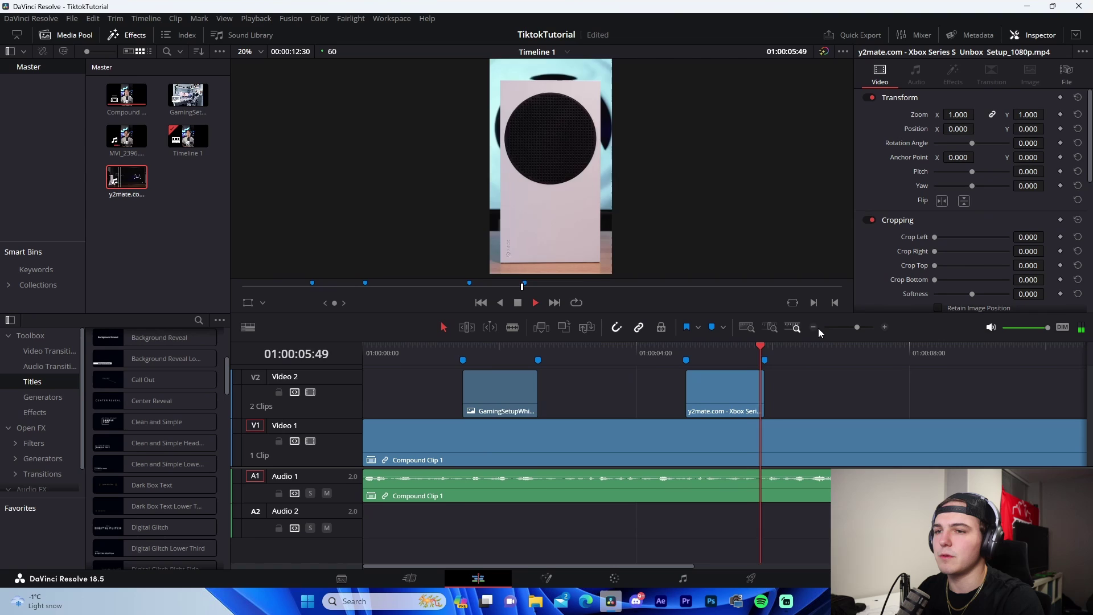
pyautogui.click(813, 327)
pyautogui.press('space')
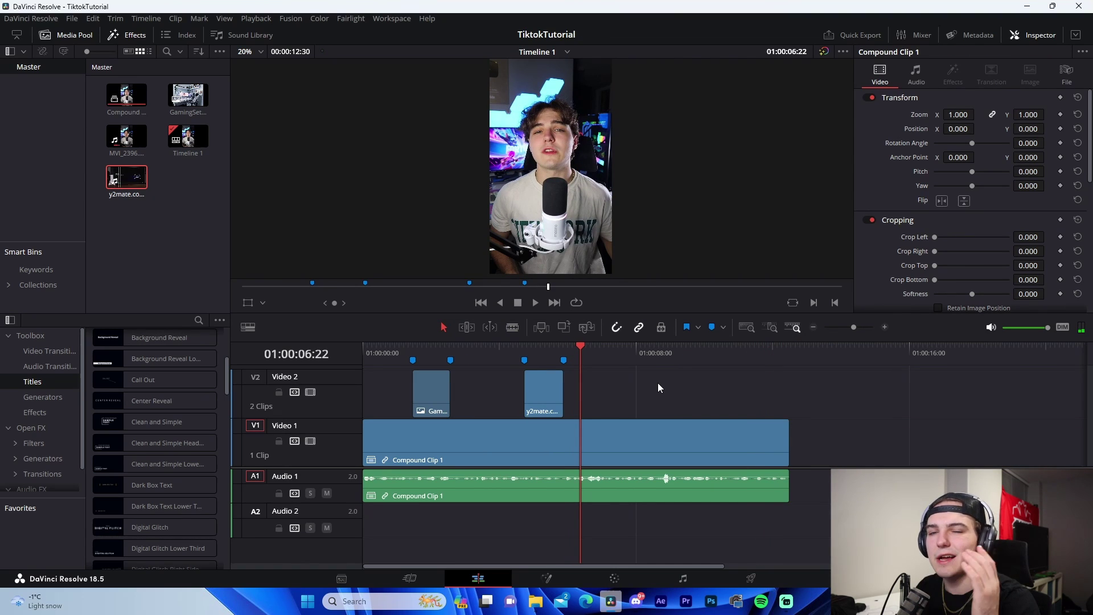
pyautogui.click(414, 357)
pyautogui.scroll(1, 848, 367)
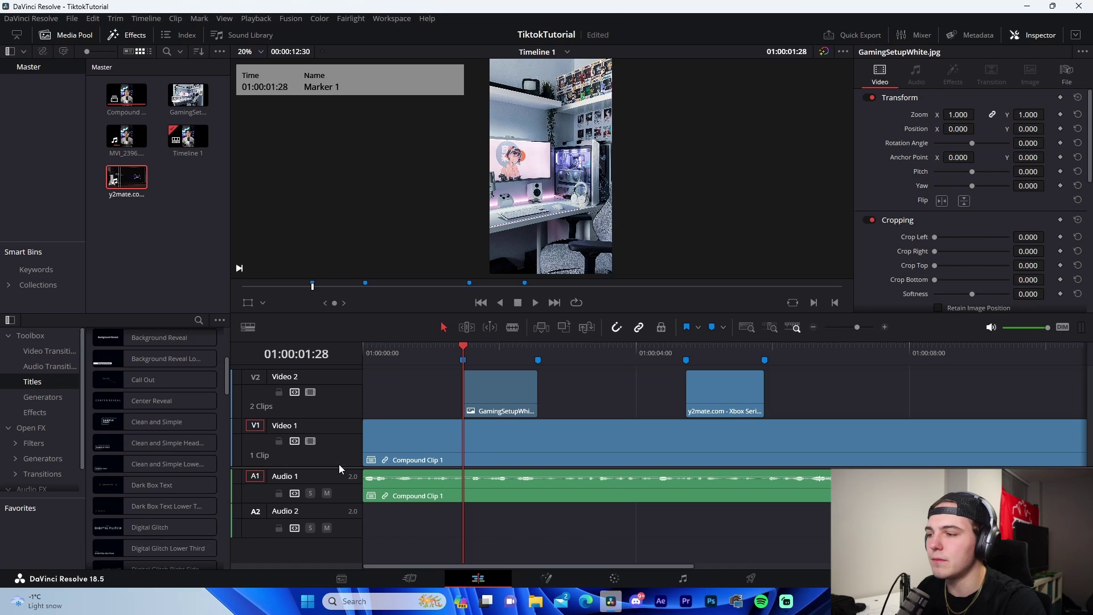
# - Enlarge the video tracks and add a short fade in and out to the gaming setup image
pyautogui.moveTo(339, 469); pyautogui.dragTo(354, 507)
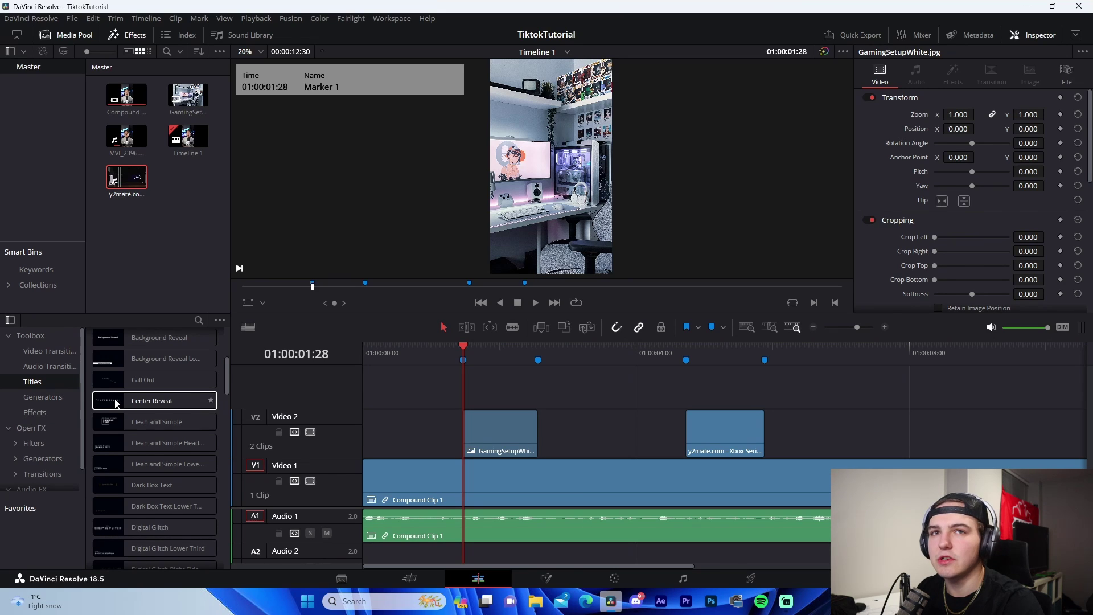
pyautogui.moveTo(465, 413); pyautogui.dragTo(530, 412)
pyautogui.press('space')
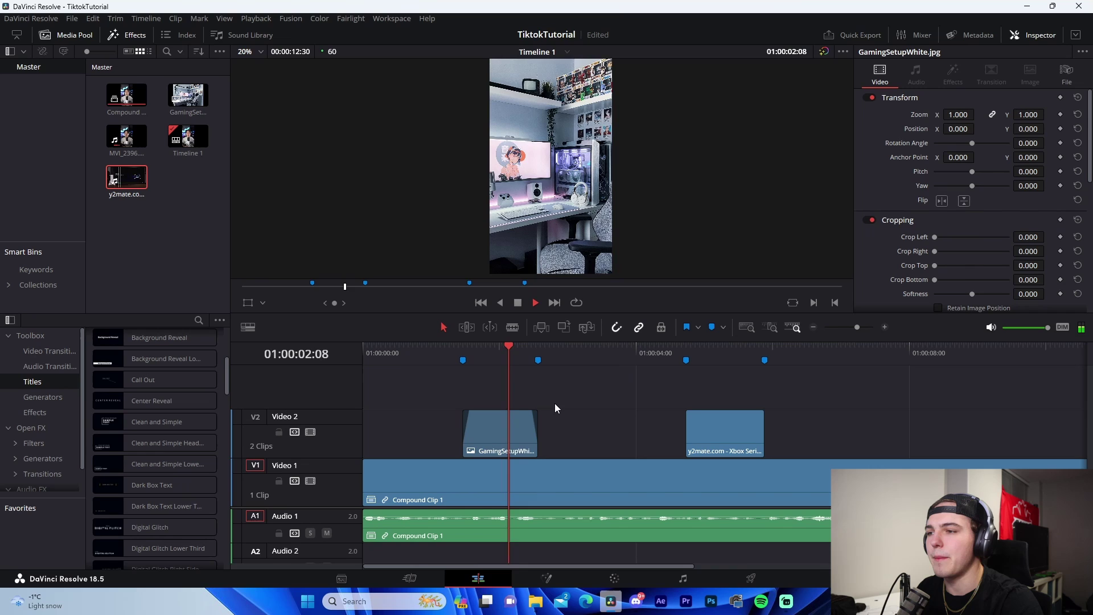
# - Add a fade-in and a fade-out to the Xbox clip on Video 2
pyautogui.moveTo(687, 412); pyautogui.dragTo(699, 411)
pyautogui.moveTo(763, 412); pyautogui.dragTo(759, 412)
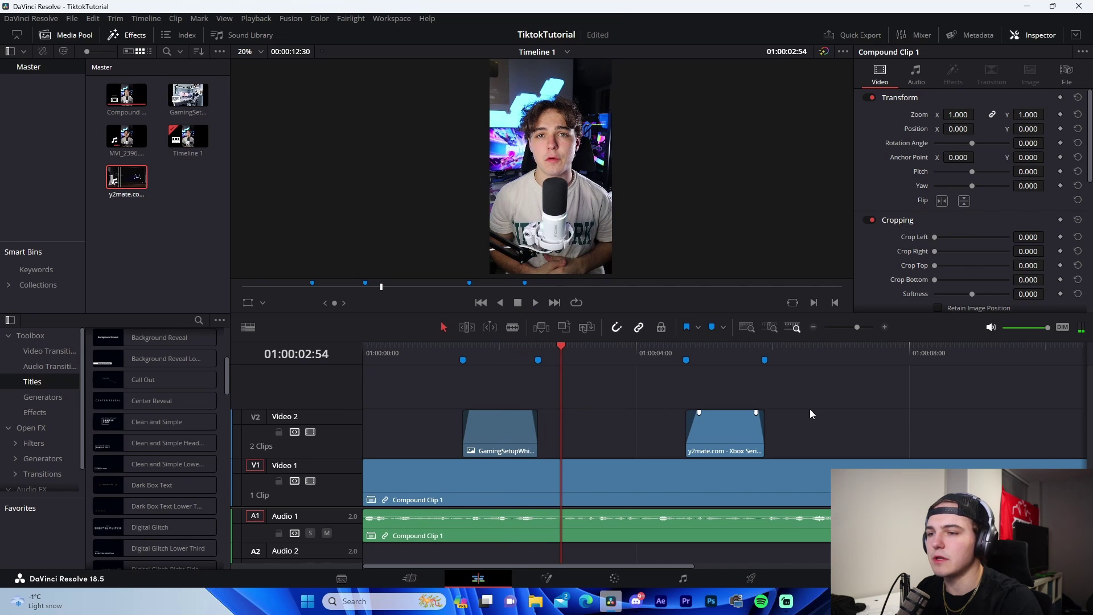
pyautogui.click(813, 327)
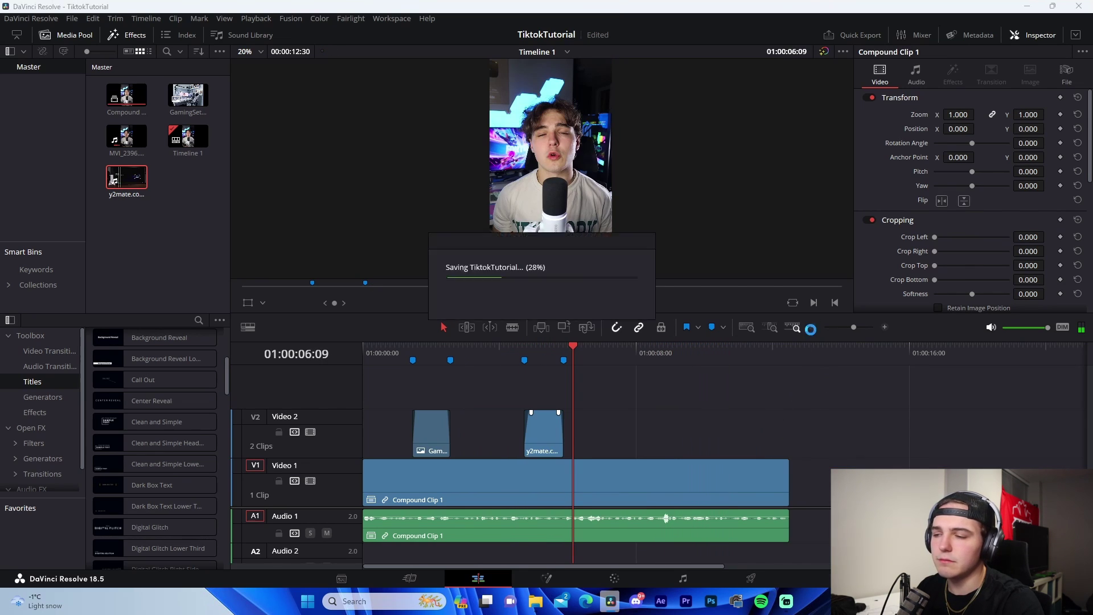
pyautogui.click(386, 350)
pyautogui.click(884, 328)
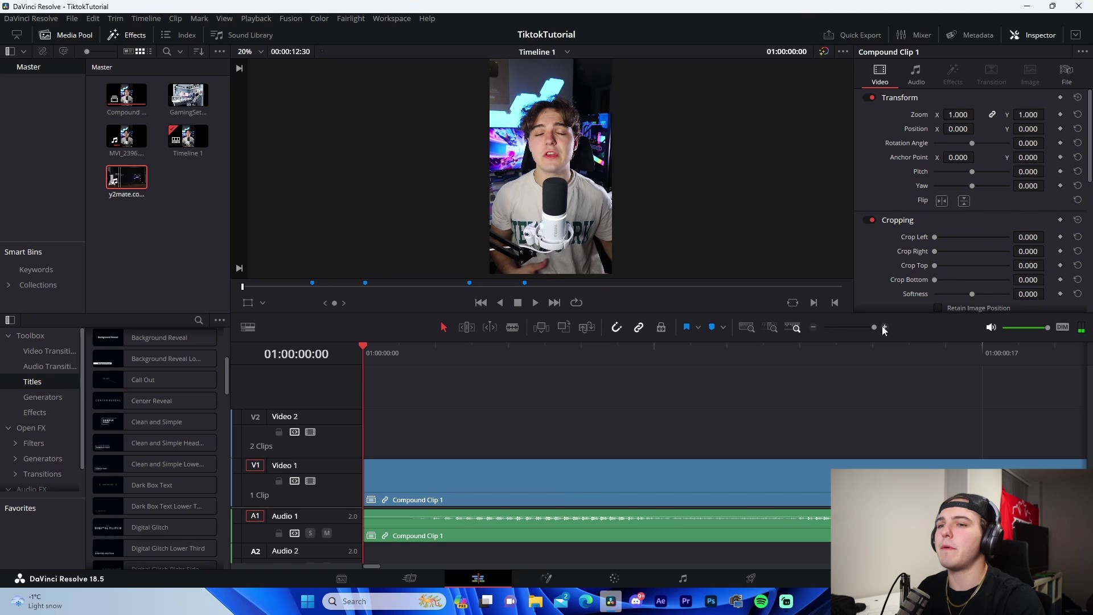
# - Keyframe Compound Clip 1's Zoom at 01:00:01:38, 01:00:02:22, the Xbox shot and 01:00:05:43, alternating 1.020 and 1.000
pyautogui.click(814, 327)
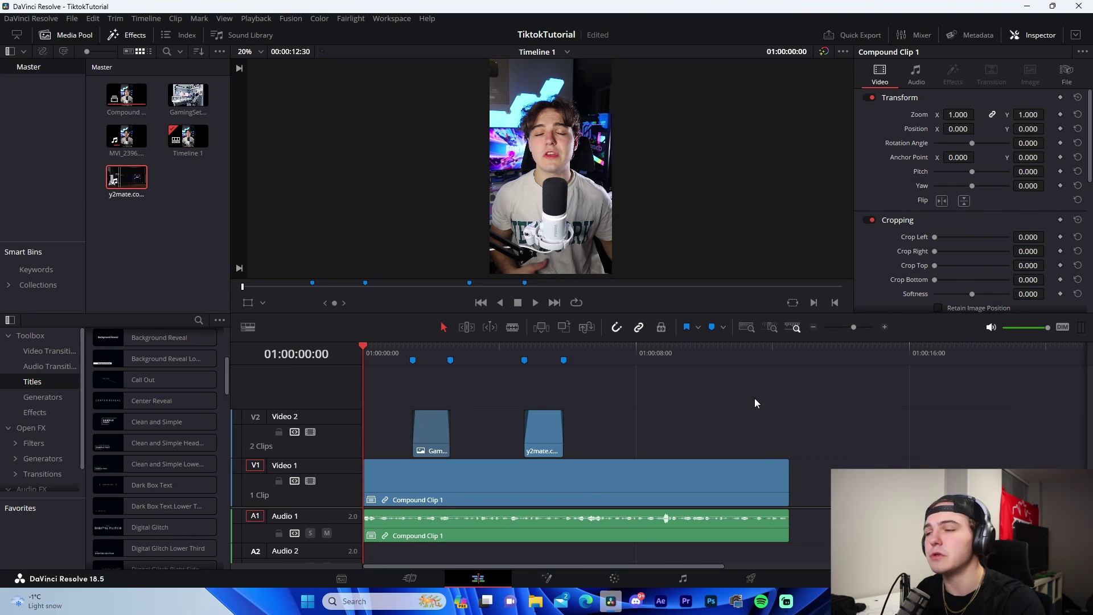
pyautogui.click(483, 498)
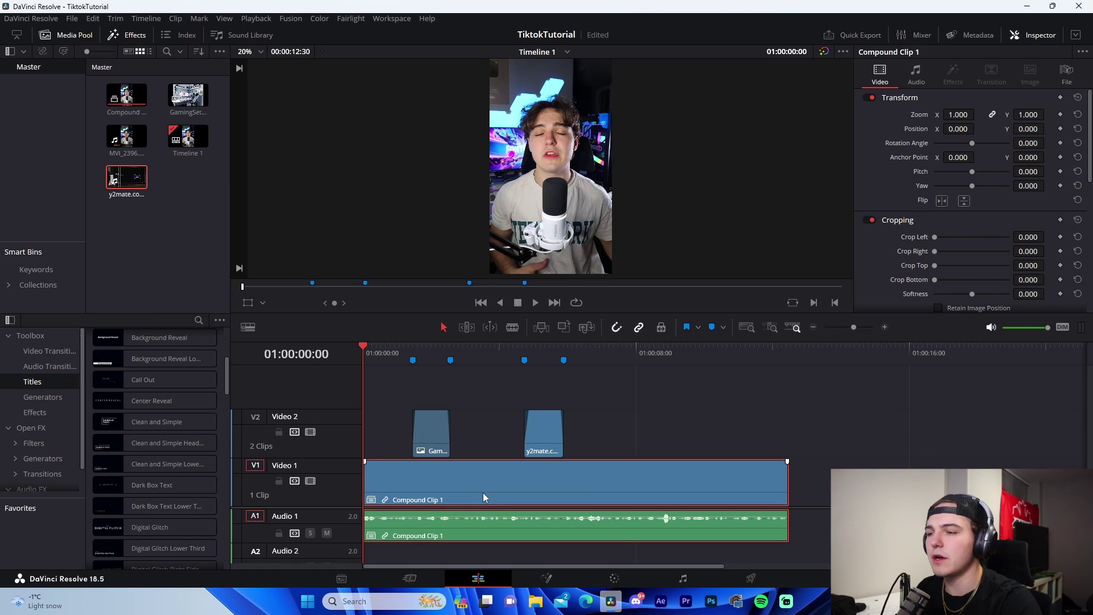
pyautogui.click(1061, 115)
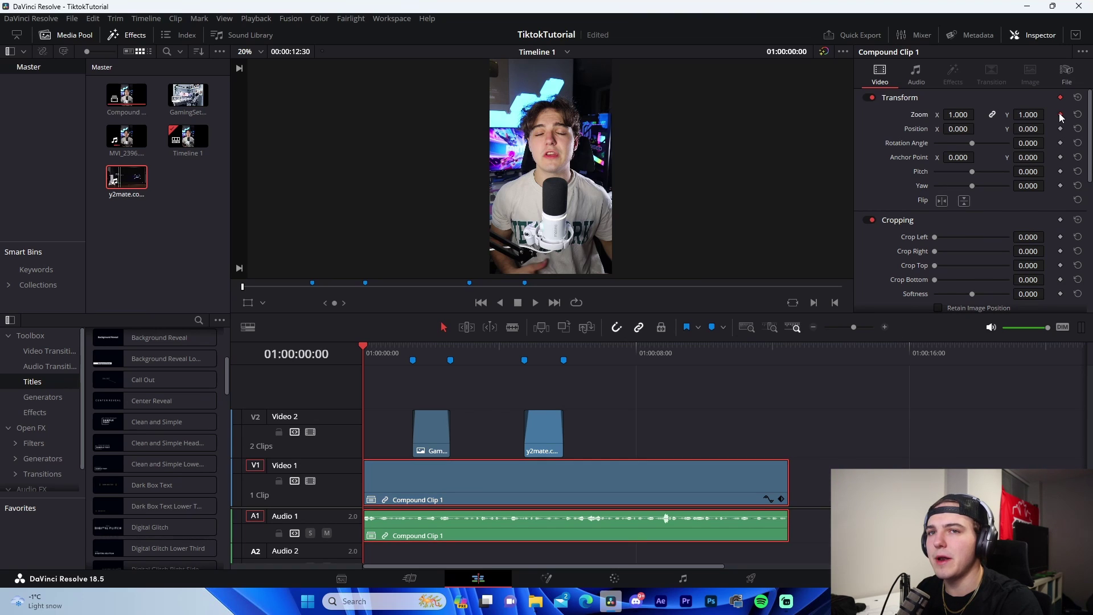
pyautogui.click(885, 327)
pyautogui.moveTo(462, 354); pyautogui.dragTo(477, 365)
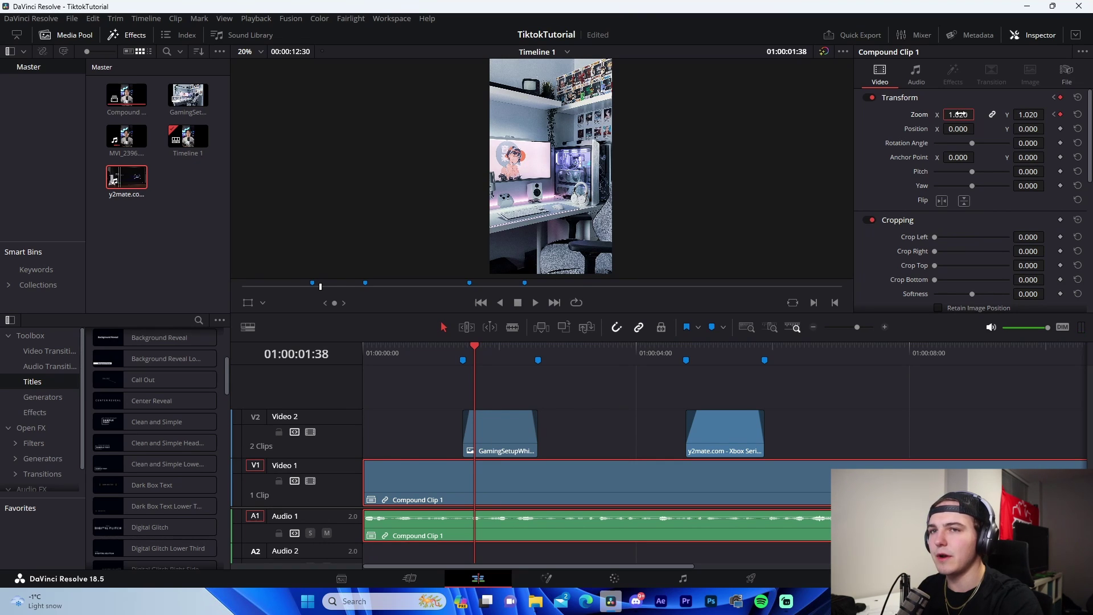
pyautogui.moveTo(511, 353); pyautogui.dragTo(524, 353)
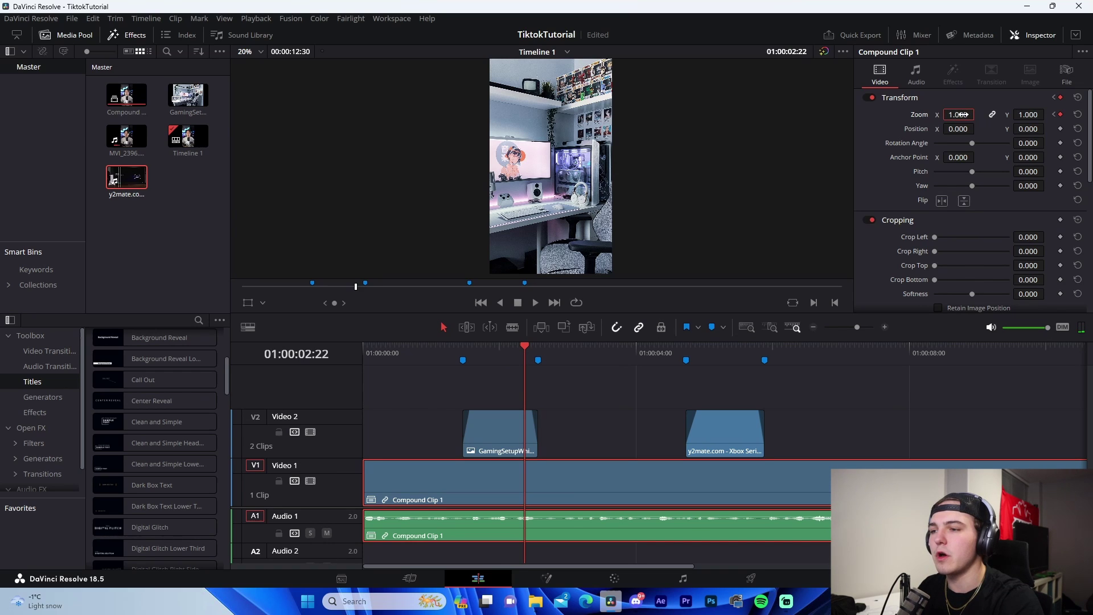
pyautogui.moveTo(545, 356); pyautogui.dragTo(703, 360)
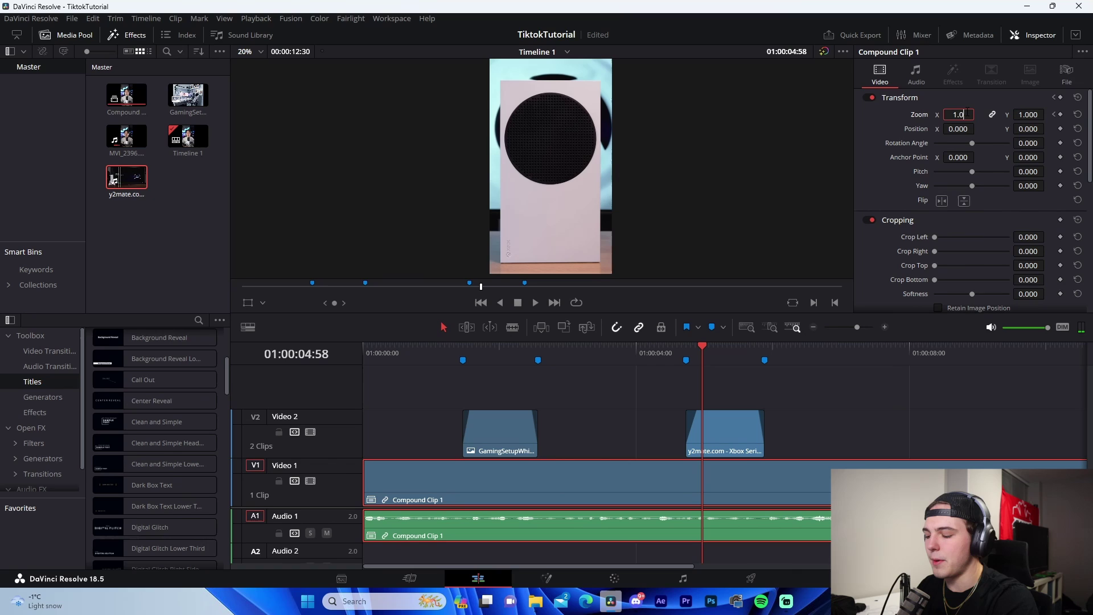
pyautogui.moveTo(749, 353); pyautogui.dragTo(753, 353)
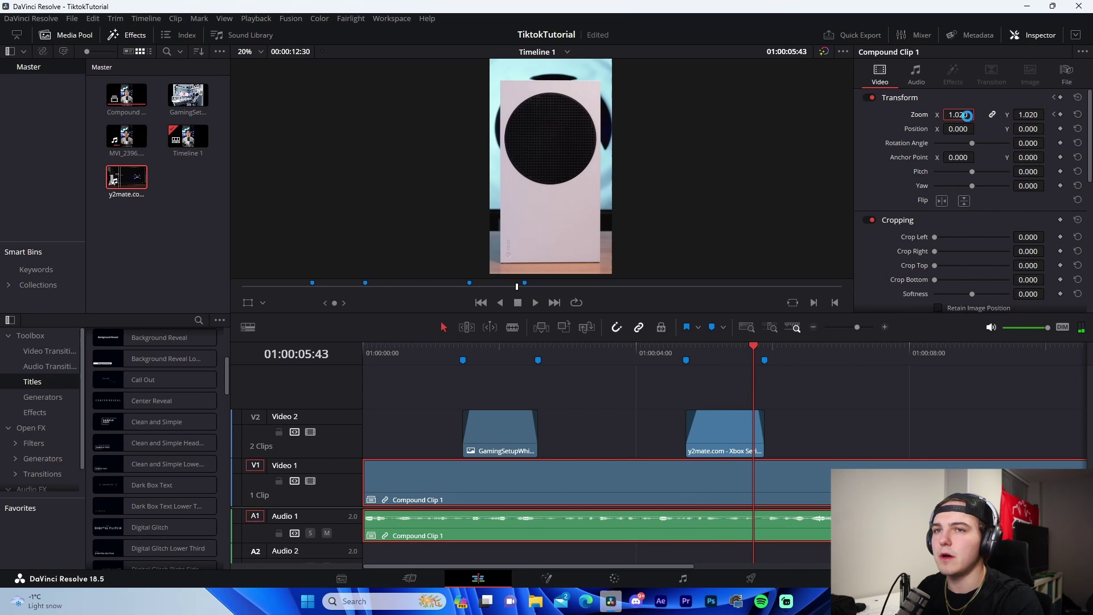
pyautogui.hscroll(5, 610, 386)
pyautogui.moveTo(626, 353); pyautogui.dragTo(823, 353)
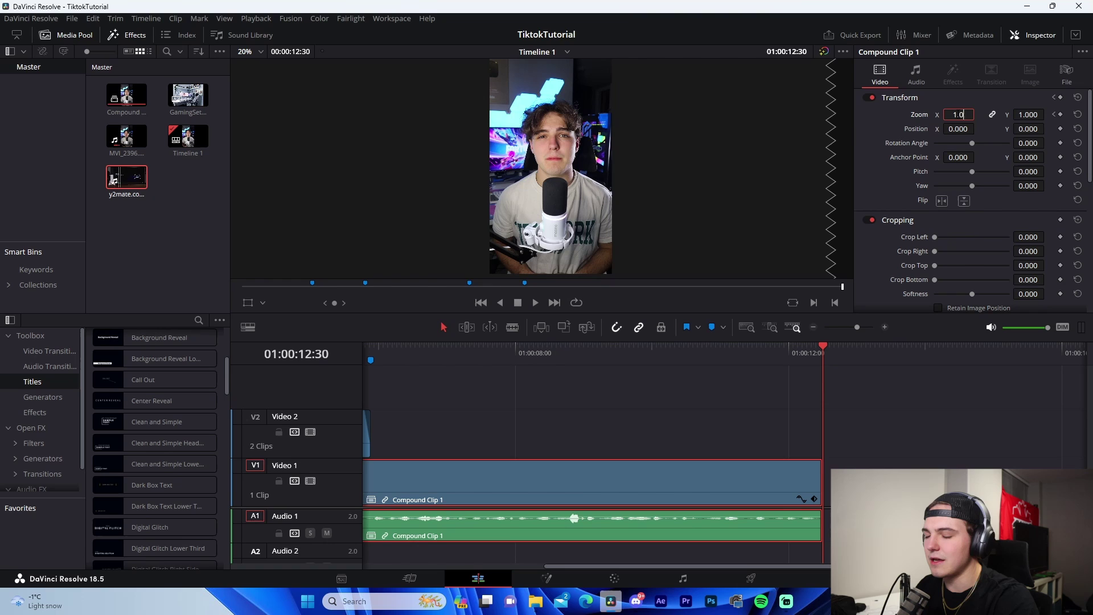
pyautogui.click(809, 393)
pyautogui.click(814, 327)
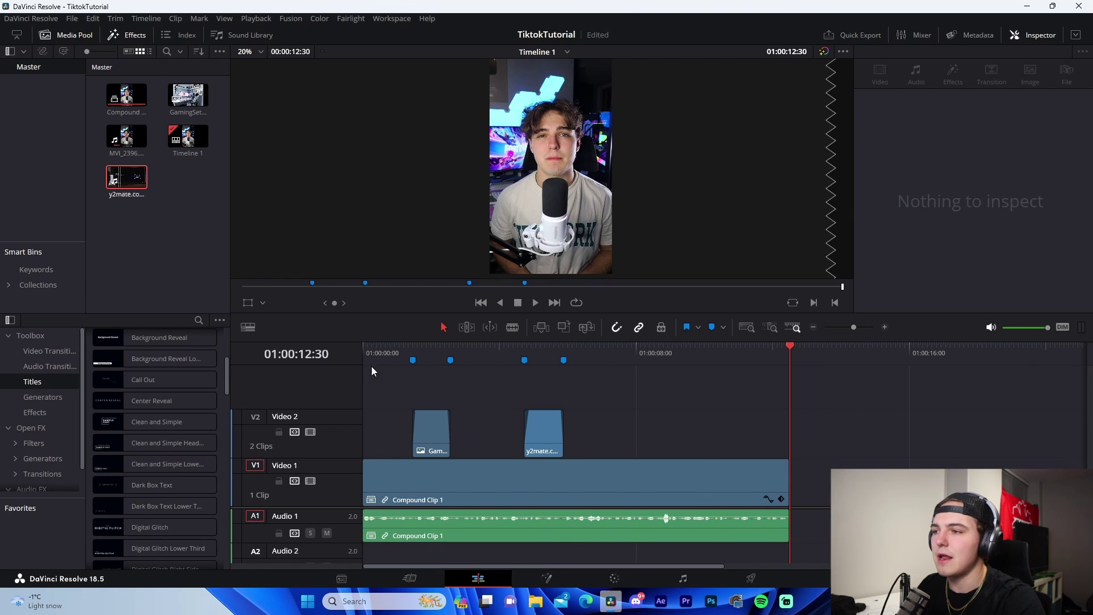
# - Play the timeline from the start to check the zoom punch-ins
pyautogui.press('Home')
pyautogui.press('space')
pyautogui.press('space')
pyautogui.scroll(5, 544, 178)
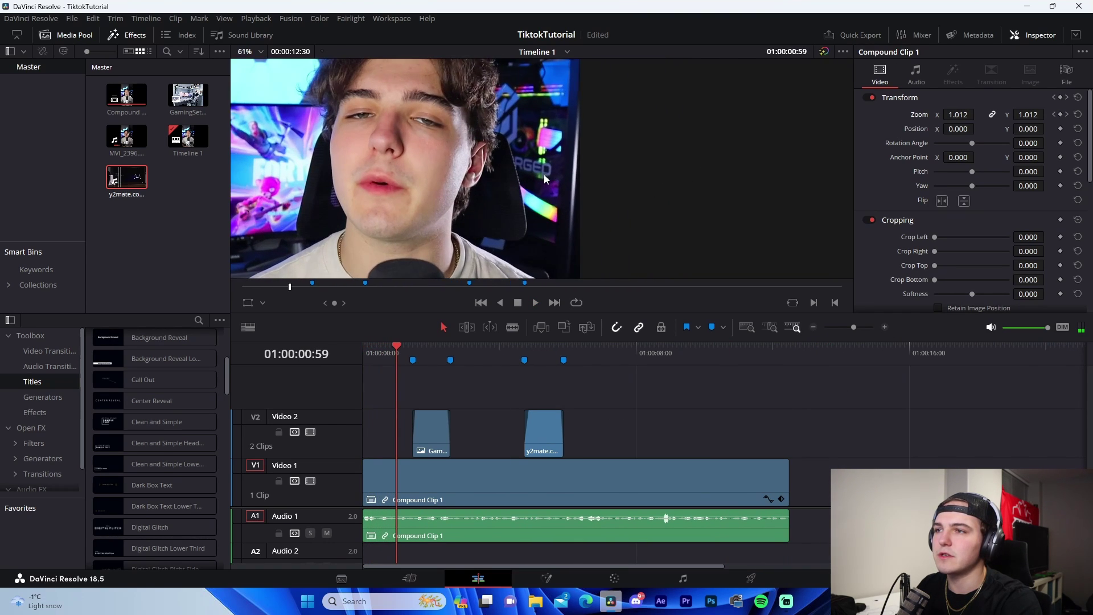
pyautogui.scroll(3, 544, 179)
pyautogui.press('space')
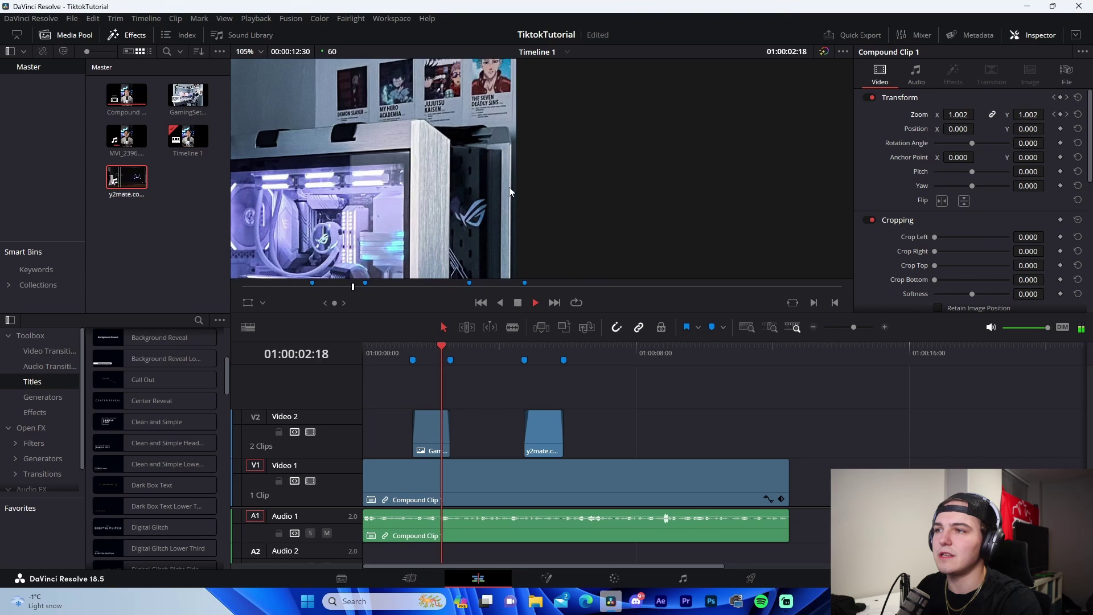
pyautogui.press('space')
pyautogui.scroll(-8, 494, 235)
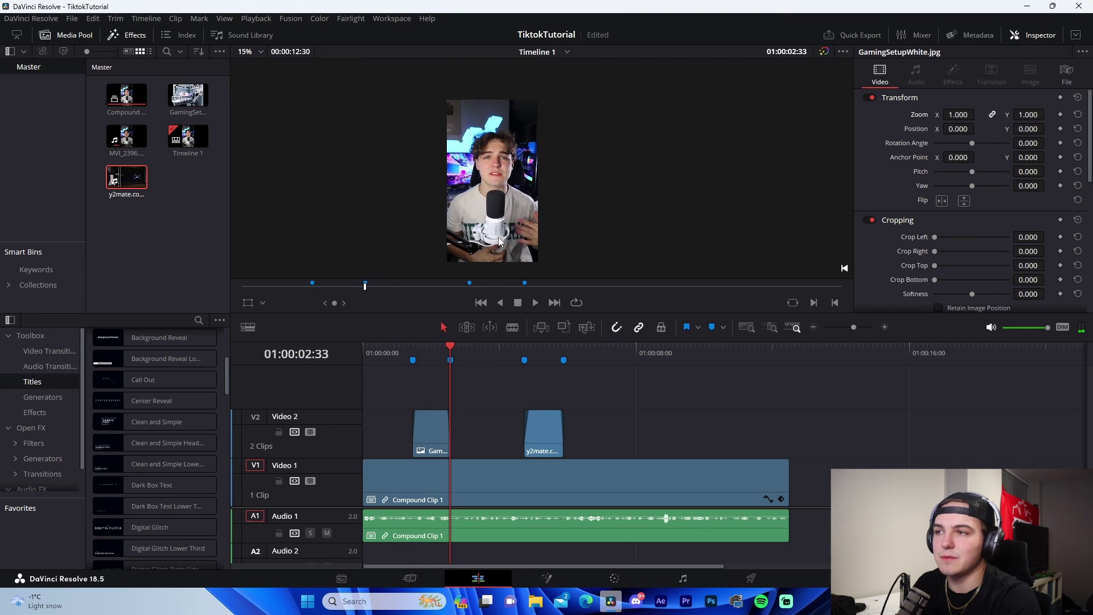
pyautogui.scroll(1, 546, 214)
# - Drop a marker on each spoken word from 01:00:00:00 through Marker 15 at 01:00:11:52
pyautogui.press('Home')
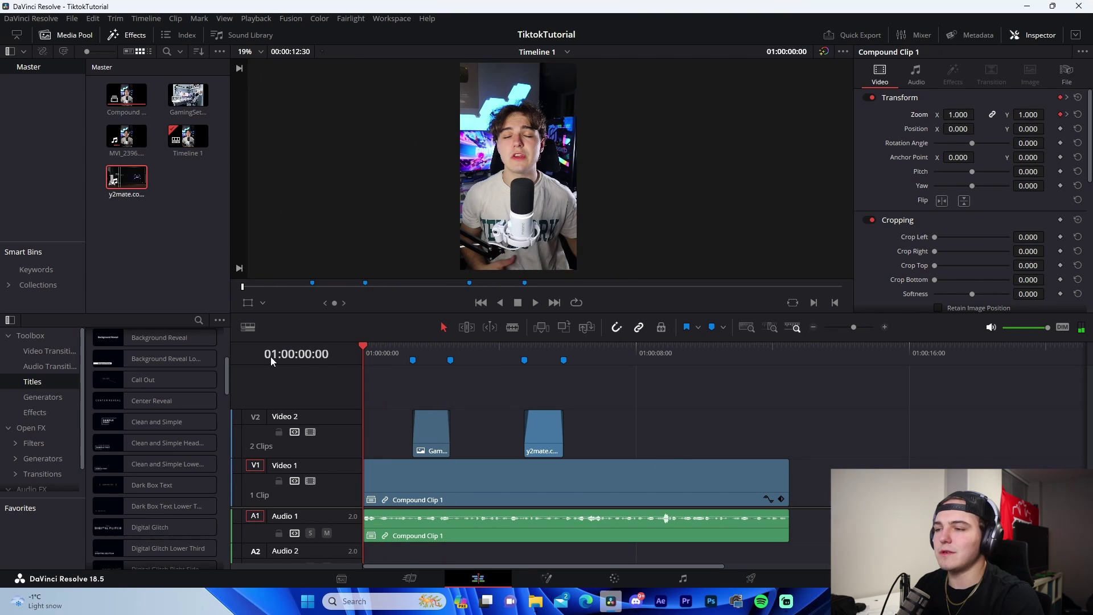
pyautogui.click(885, 327)
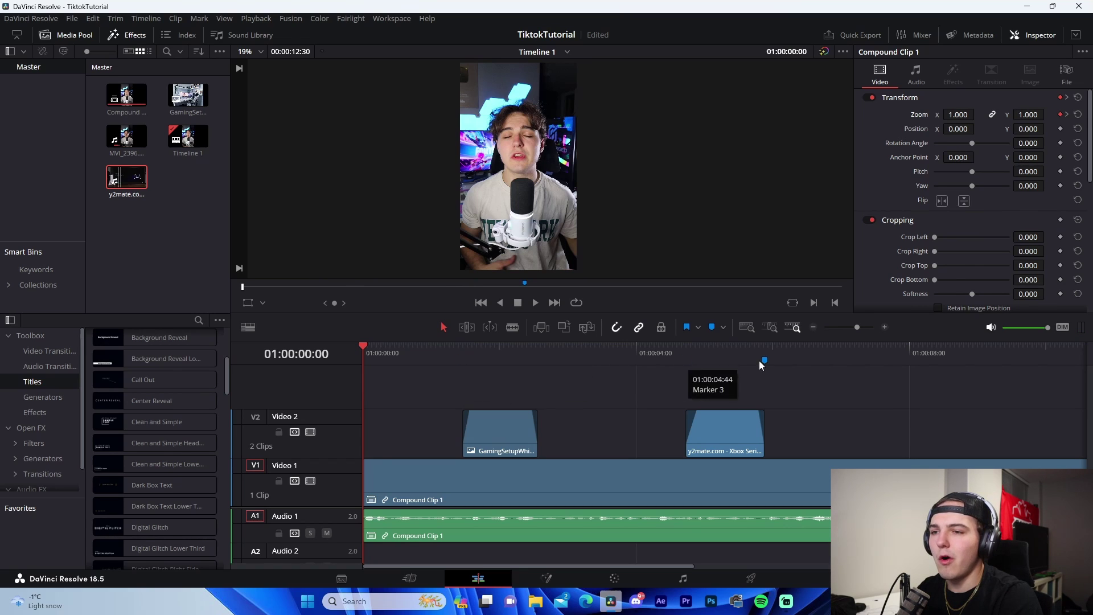
pyautogui.click(813, 328)
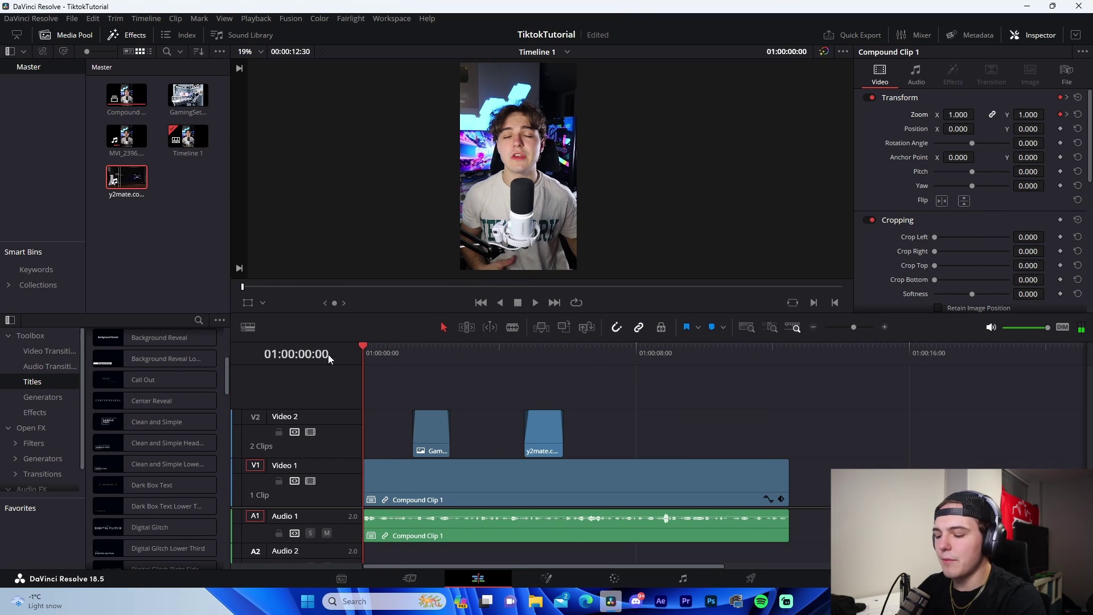
pyautogui.press('m')
pyautogui.press('m')
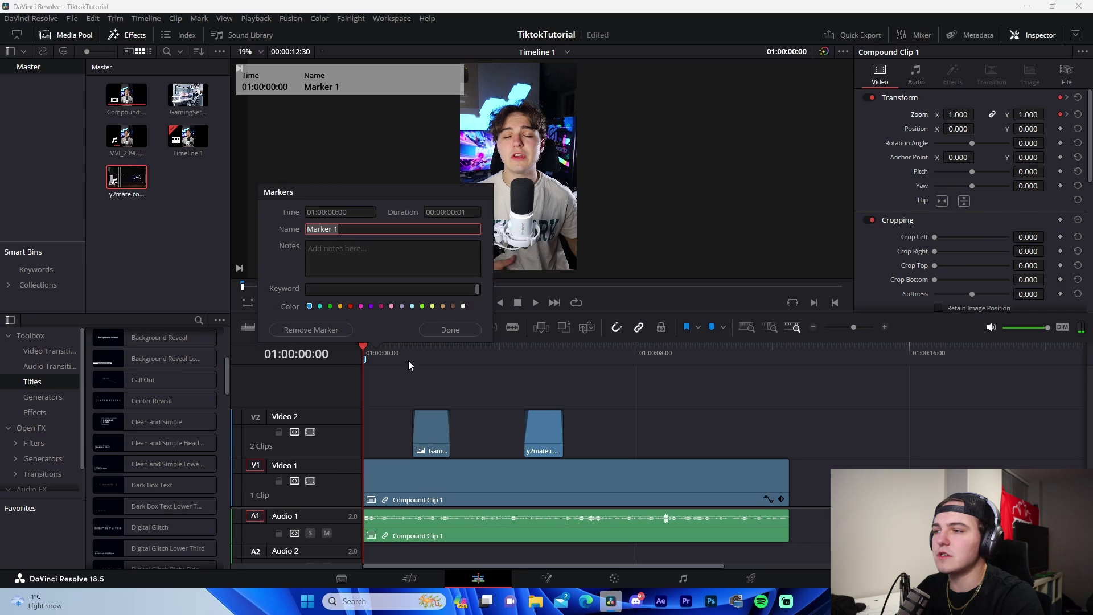
pyautogui.moveTo(409, 360)
pyautogui.mouseDown()
pyautogui.moveTo(377, 350)
pyautogui.moveTo(768, 360)
pyautogui.mouseUp()
pyautogui.press('m')
pyautogui.press('m')
pyautogui.press('m')
pyautogui.press('m')
pyautogui.press('m')
pyautogui.press('m')
pyautogui.press('m')
pyautogui.press('m')
pyautogui.press('m')
pyautogui.press('m')
pyautogui.press('m')
pyautogui.press('m')
pyautogui.press('m')
pyautogui.press('m')
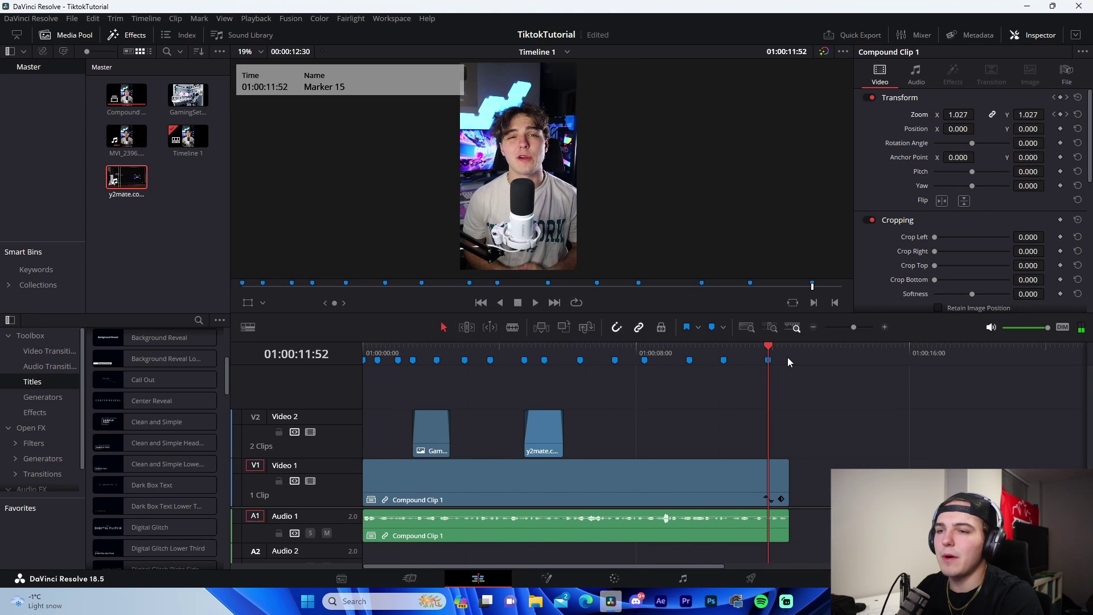
pyautogui.click(789, 357)
pyautogui.press('m')
pyautogui.press('Home')
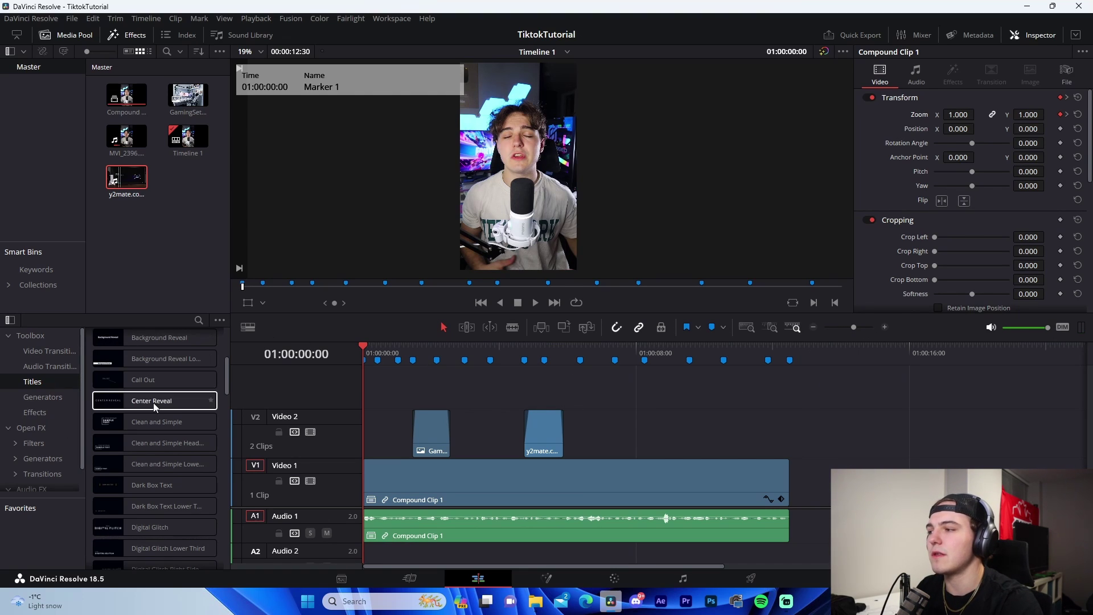
# - Add a Text title on a new track reading 'THIS'
pyautogui.scroll(5, 143, 450)
pyautogui.doubleClick(139, 442)
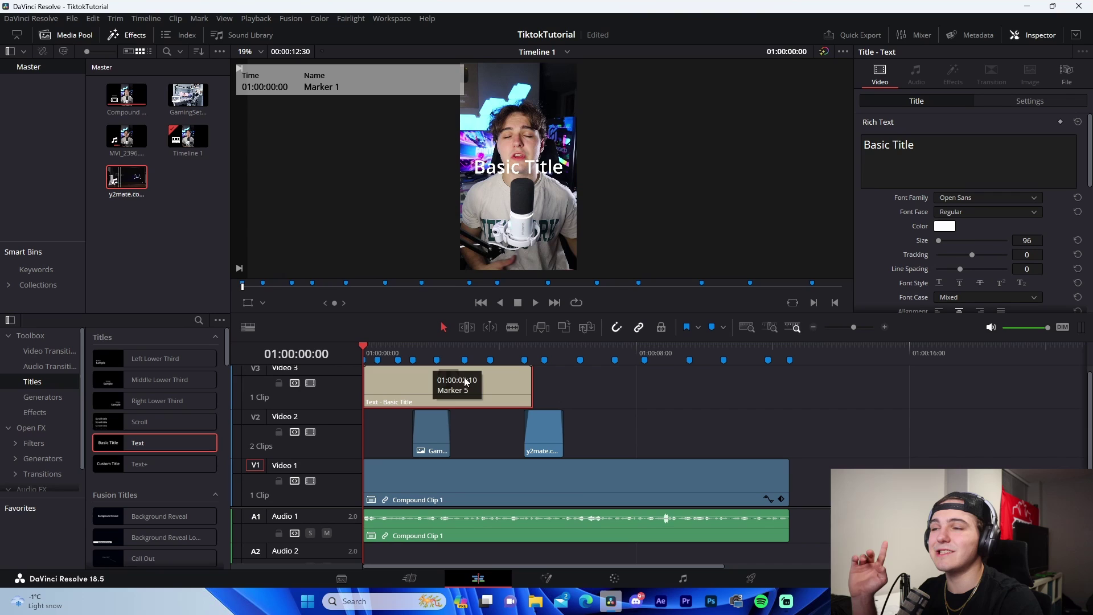
pyautogui.moveTo(934, 145); pyautogui.dragTo(765, 151)
pyautogui.write('THIS')
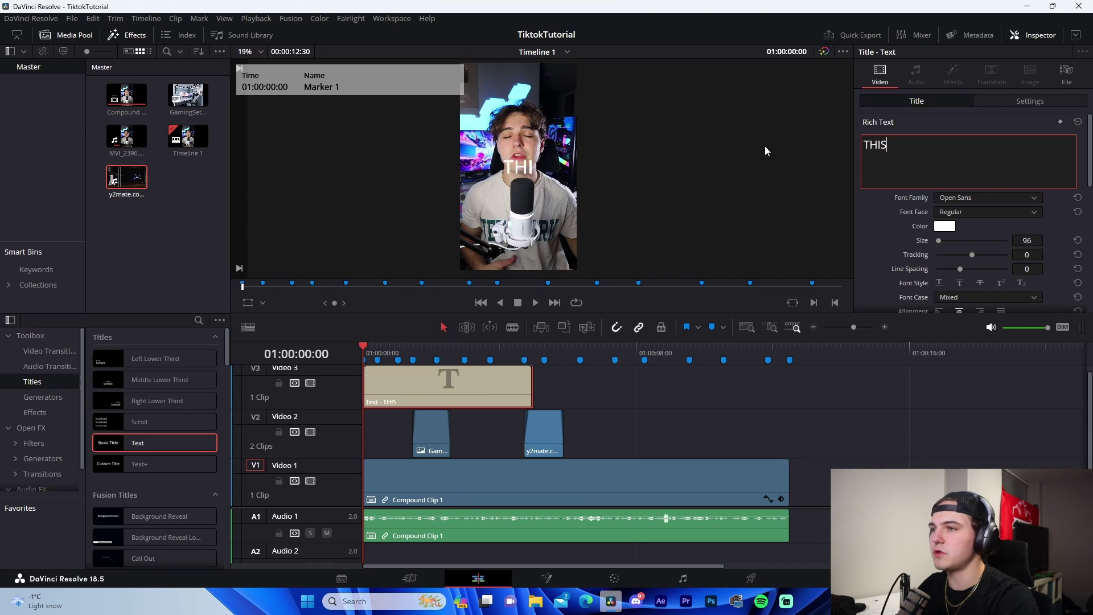
# - Set the title to Akira Expanded Super Bold at size 65 and move it lower in the frame
pyautogui.click(968, 197)
pyautogui.scroll(10, 993, 276)
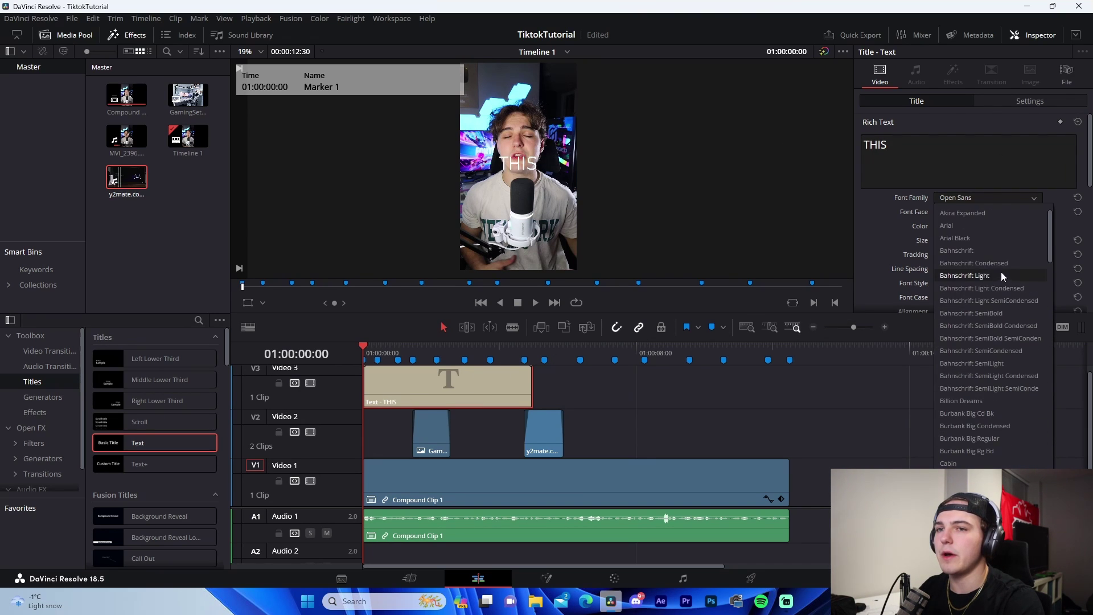
pyautogui.click(963, 213)
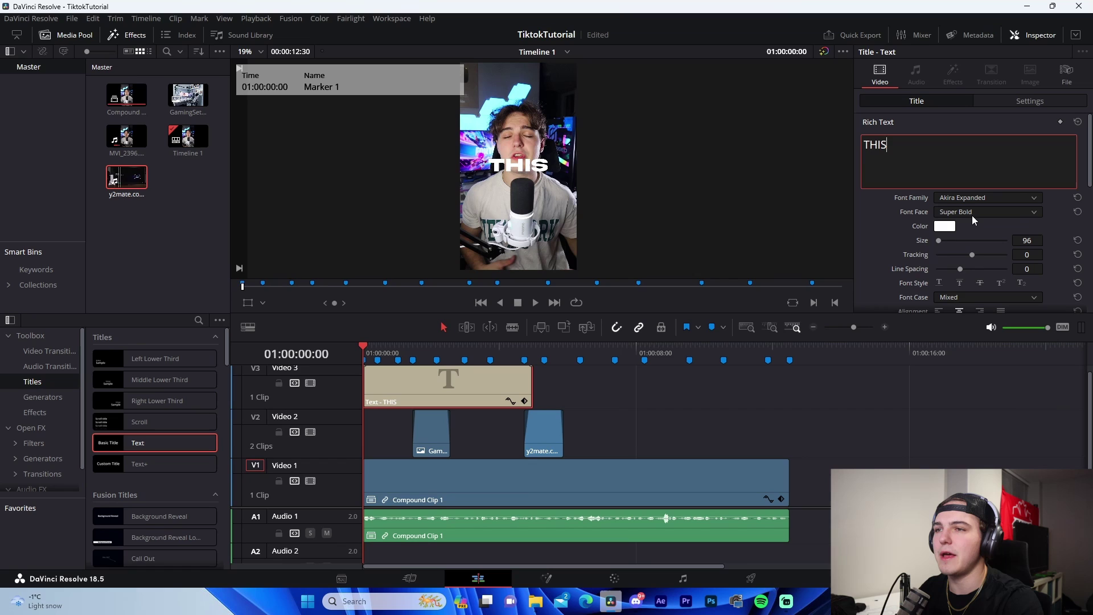
pyautogui.click(1032, 240)
pyautogui.write('80')
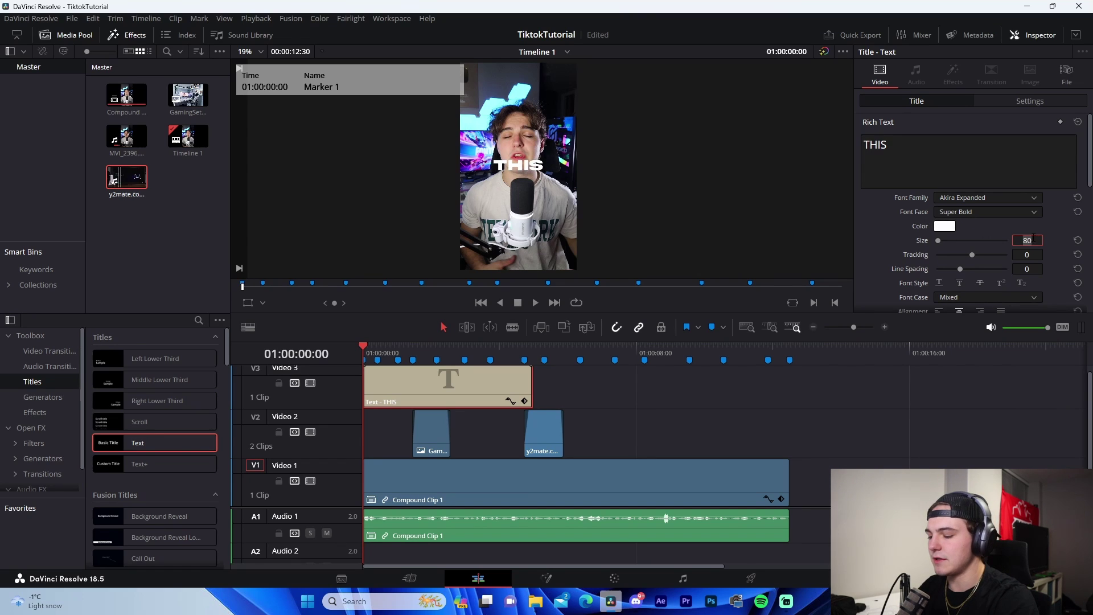
pyautogui.moveTo(1032, 239); pyautogui.dragTo(1032, 238)
pyautogui.click(1030, 101)
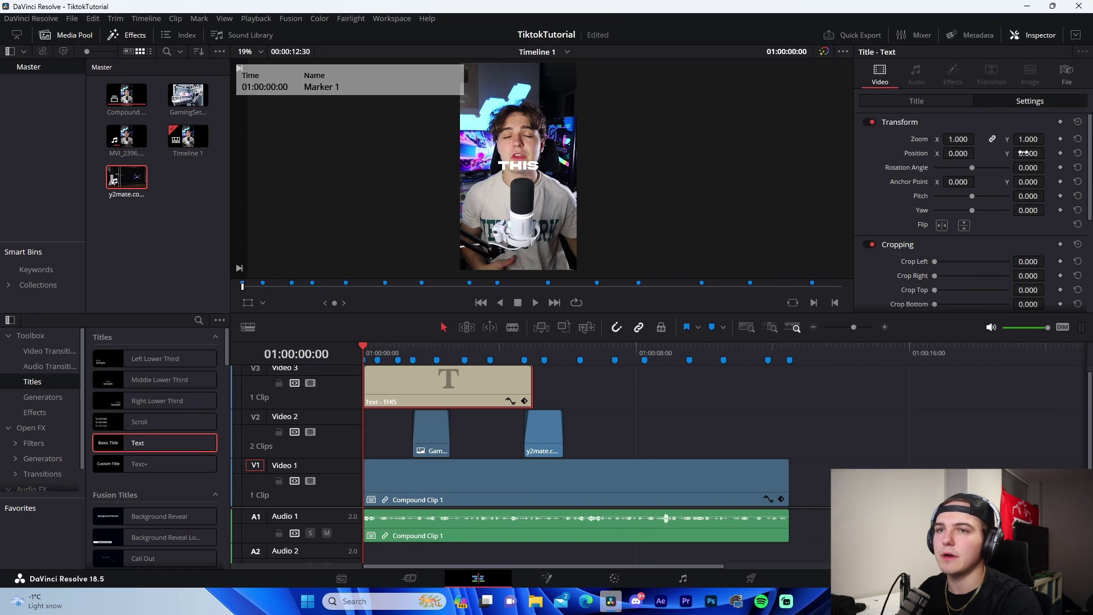
pyautogui.moveTo(1028, 152); pyautogui.dragTo(999, 153)
pyautogui.click(916, 101)
# - Set the drop shadow offset to 6.000 horizontally and -6.000 vertically
pyautogui.scroll(-5, 933, 253)
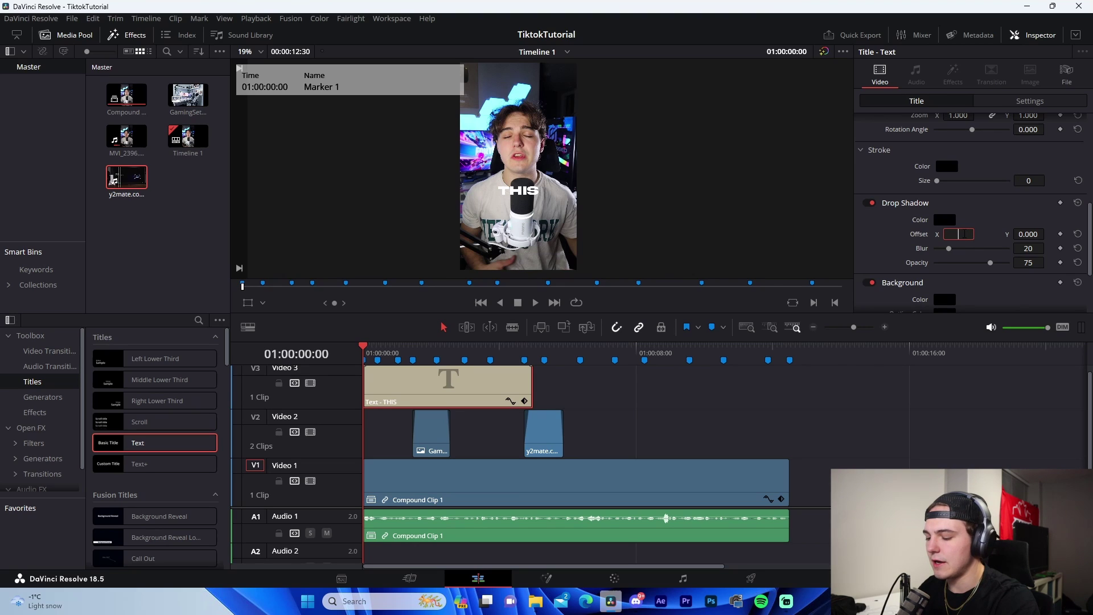
pyautogui.moveTo(960, 233); pyautogui.dragTo(962, 234)
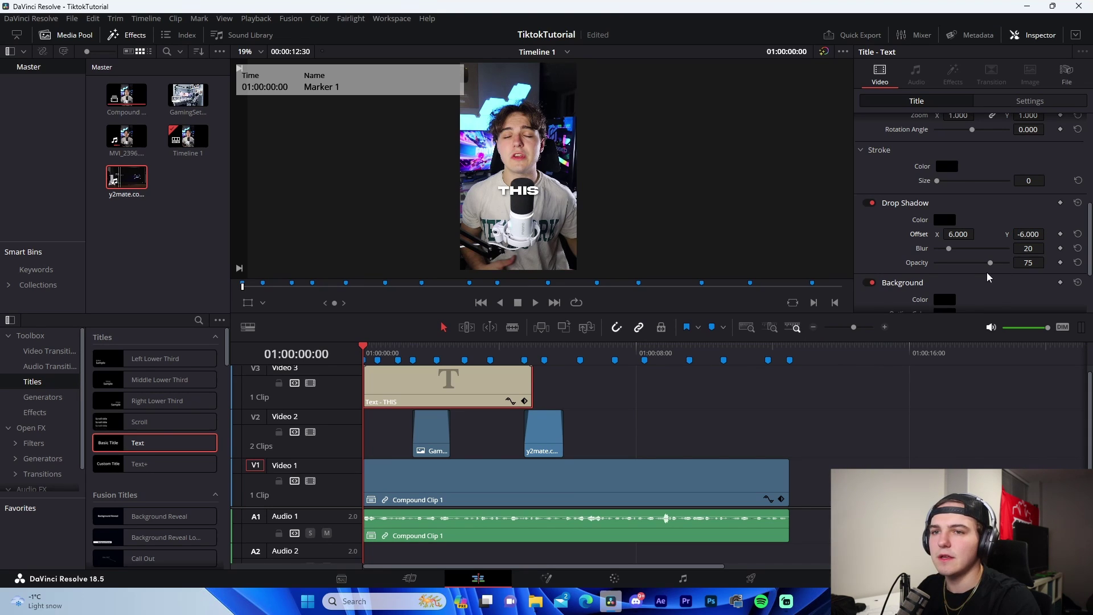
pyautogui.scroll(5, 989, 267)
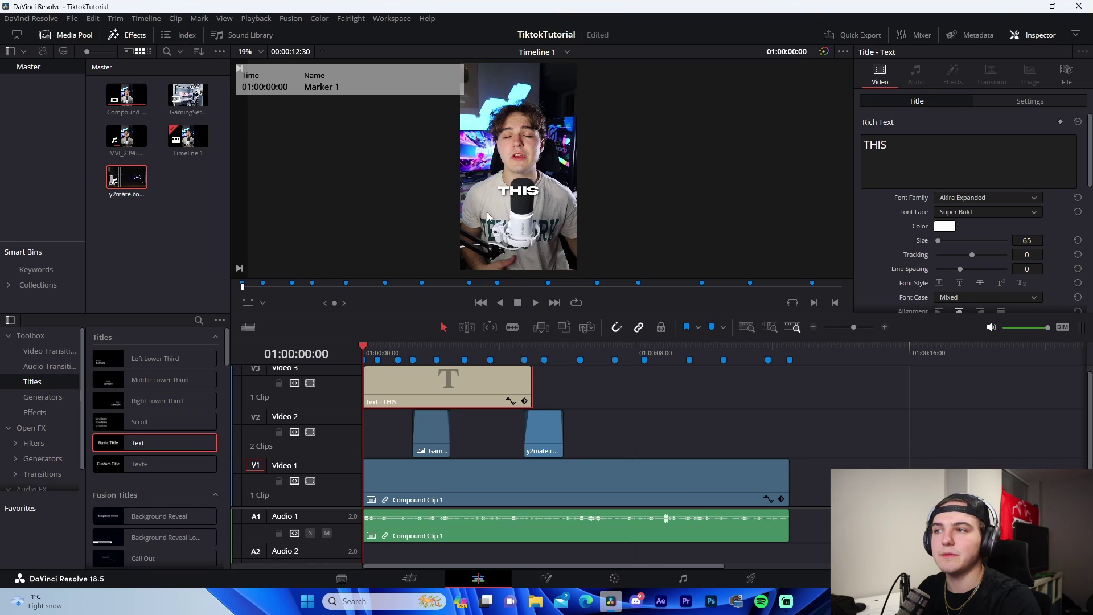
pyautogui.scroll(5, 487, 216)
# - Blade the V3 title at every marker, extending the last clip and splitting it at its marker
pyautogui.scroll(-4, 487, 228)
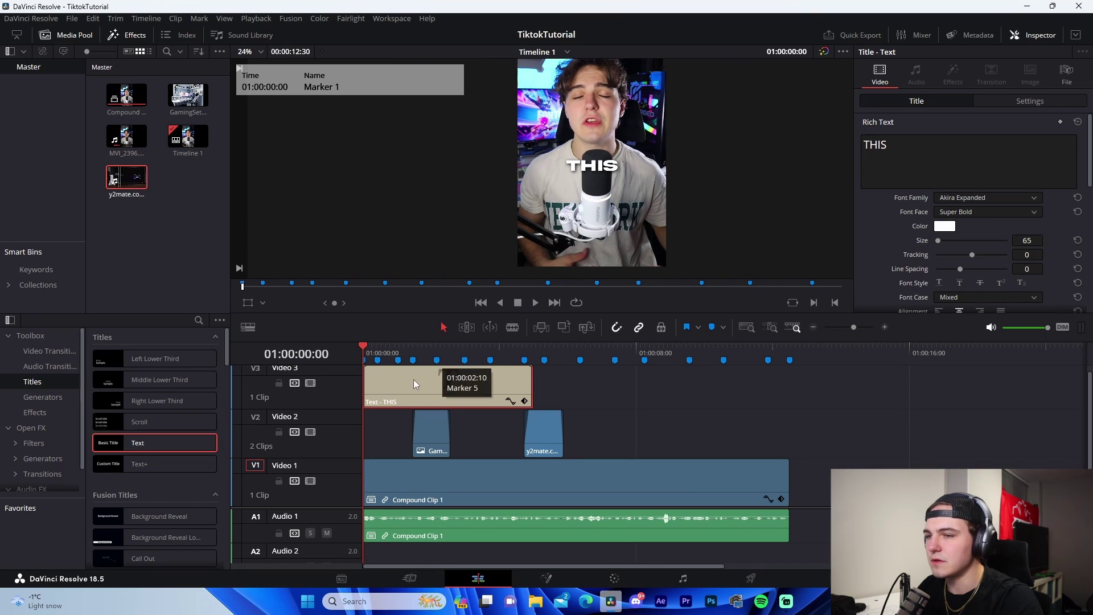
pyautogui.scroll(2, 507, 426)
pyautogui.click(391, 387)
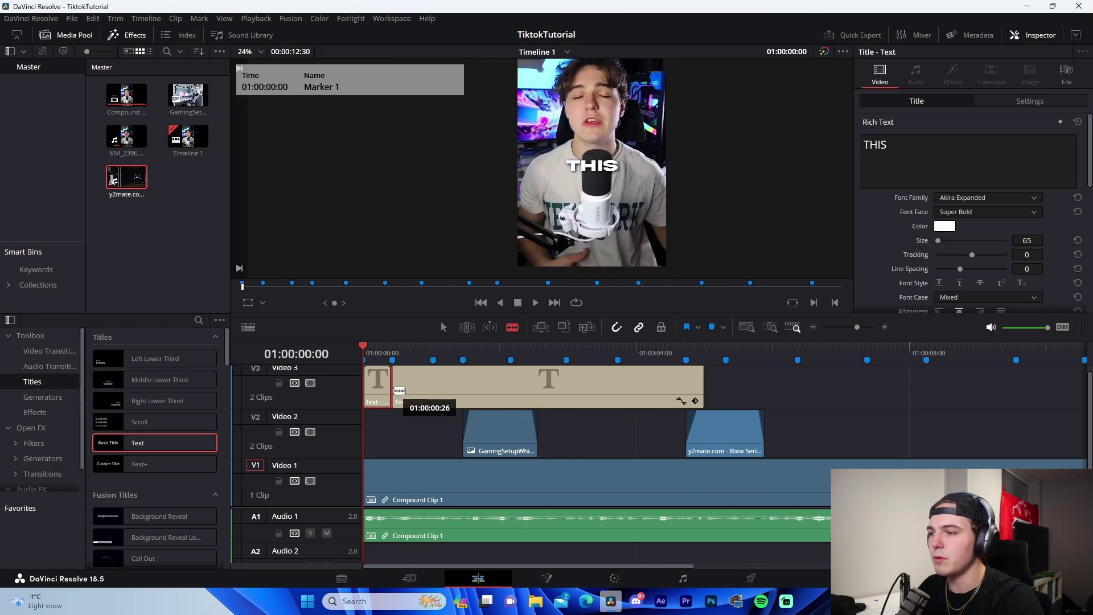
pyautogui.click(433, 387)
pyautogui.click(463, 387)
pyautogui.click(511, 387)
pyautogui.click(566, 387)
pyautogui.click(619, 387)
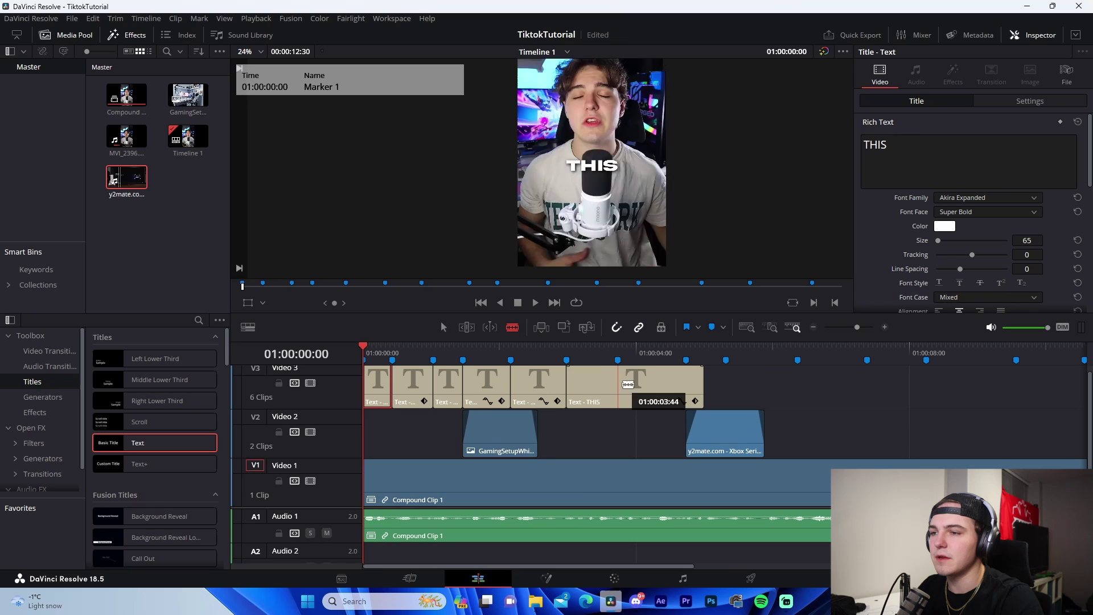
pyautogui.click(686, 387)
pyautogui.moveTo(710, 388); pyautogui.dragTo(874, 380)
pyautogui.click(870, 382)
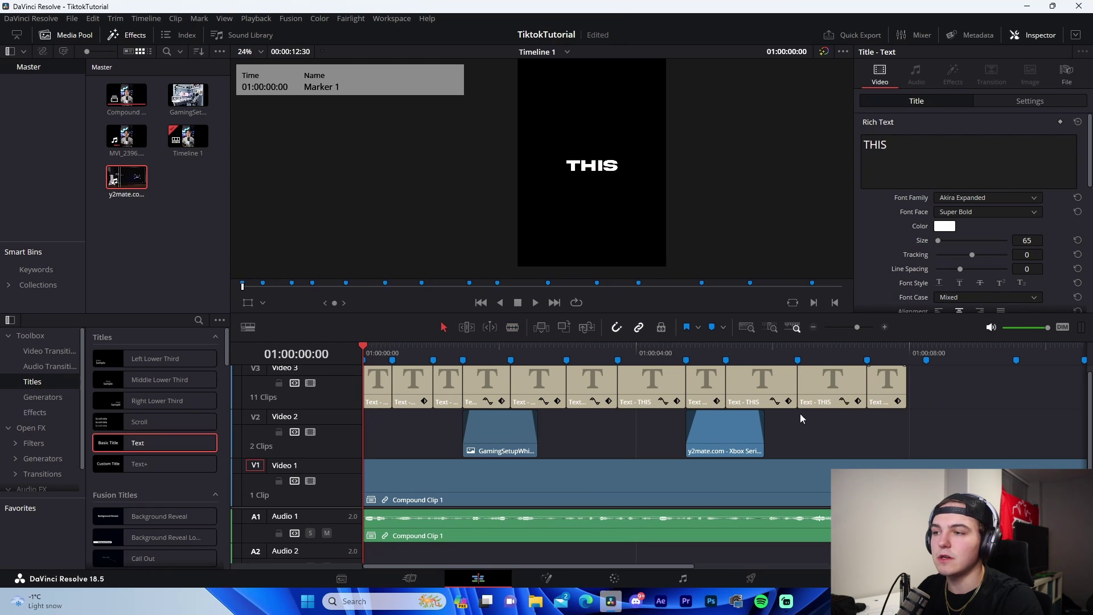
pyautogui.press('a')
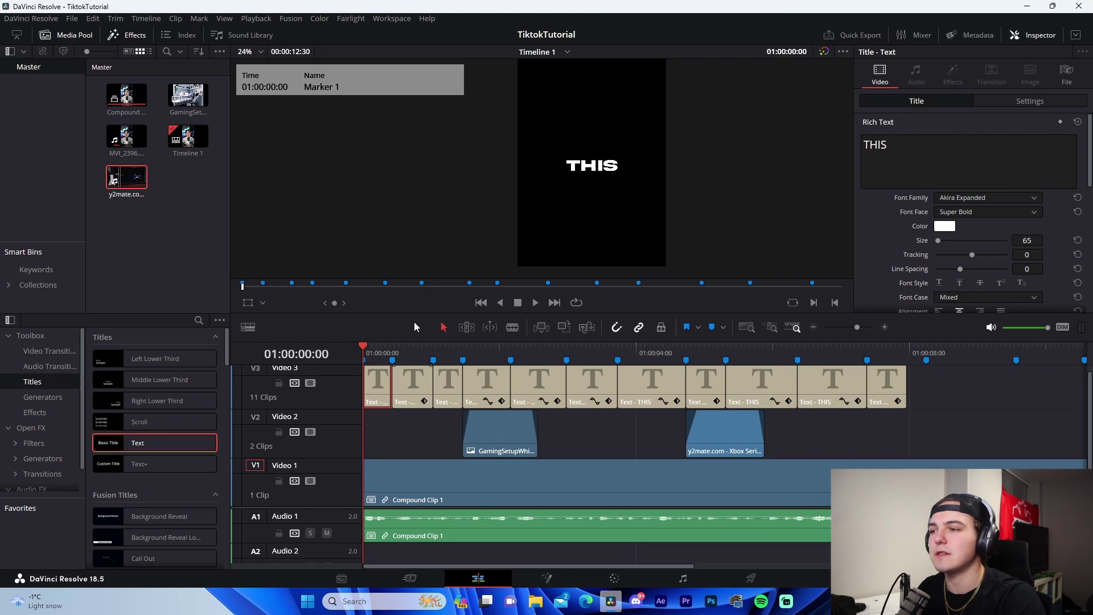
# - Retype the first word clip's text to 'BEST'
pyautogui.click(428, 350)
pyautogui.write('IS THE')
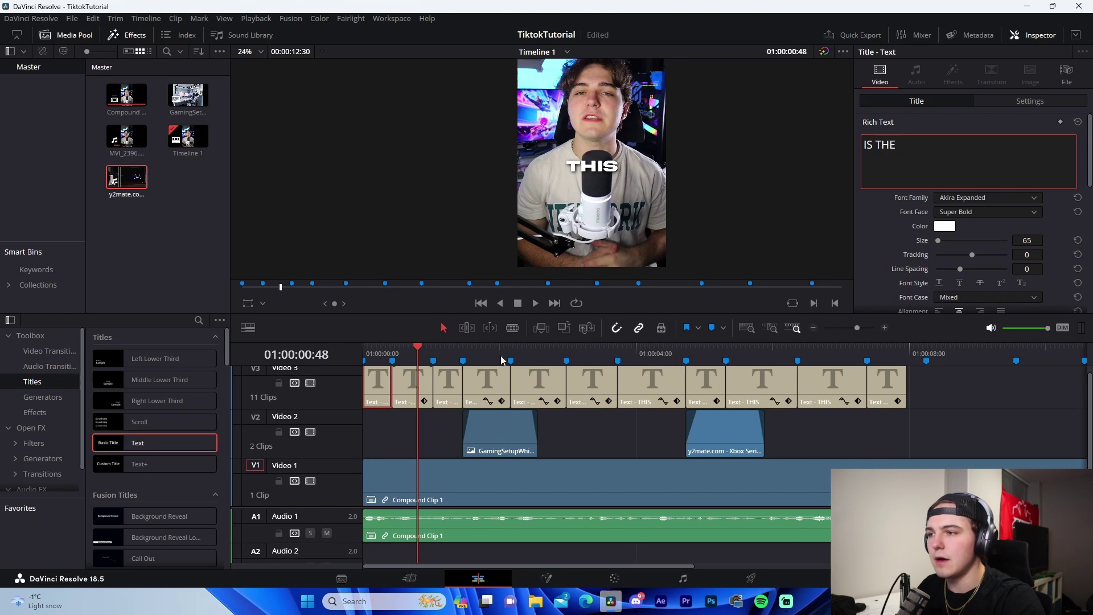
pyautogui.hotkey('ctrl', 'a')
pyautogui.write('BEST')
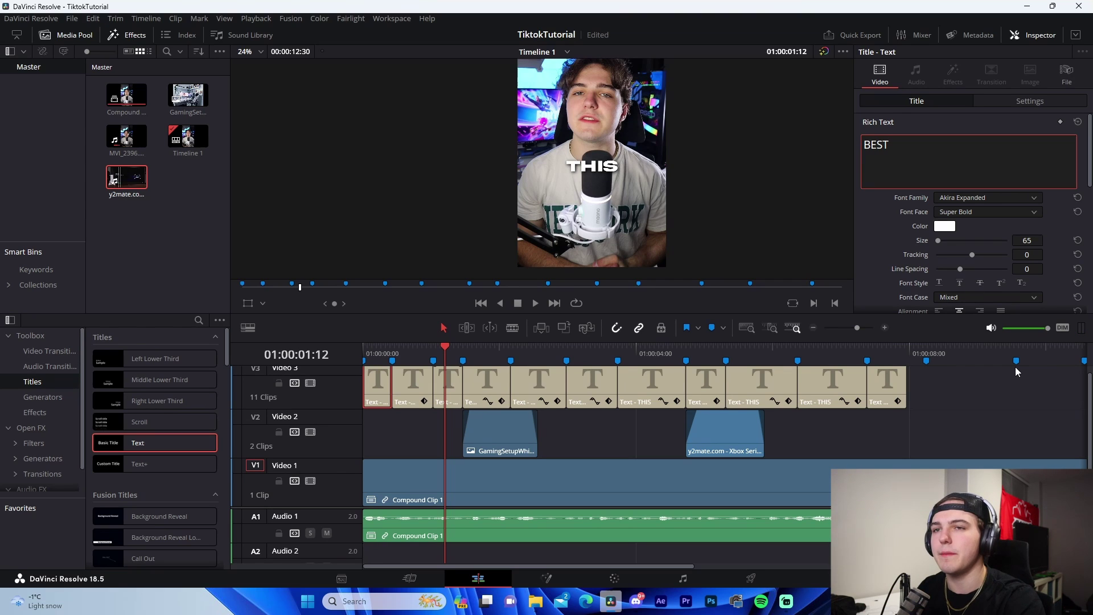
pyautogui.click(922, 422)
# - Play the edit from the start to preview the word-by-word subtitles
pyautogui.press('Home')
pyautogui.press('space')
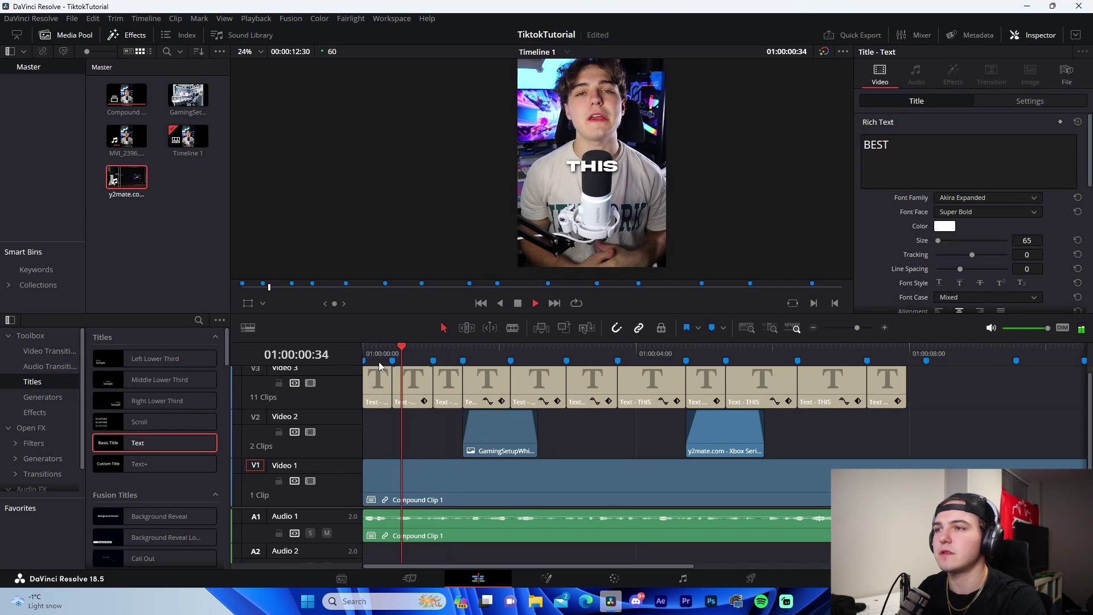
pyautogui.press('space')
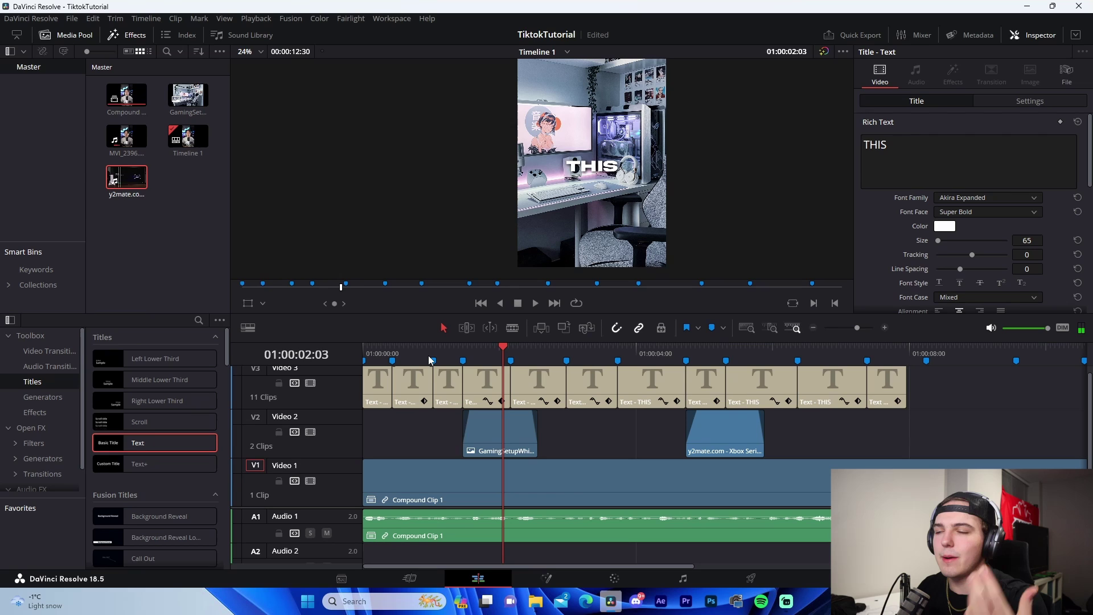
pyautogui.click(813, 327)
pyautogui.click(814, 328)
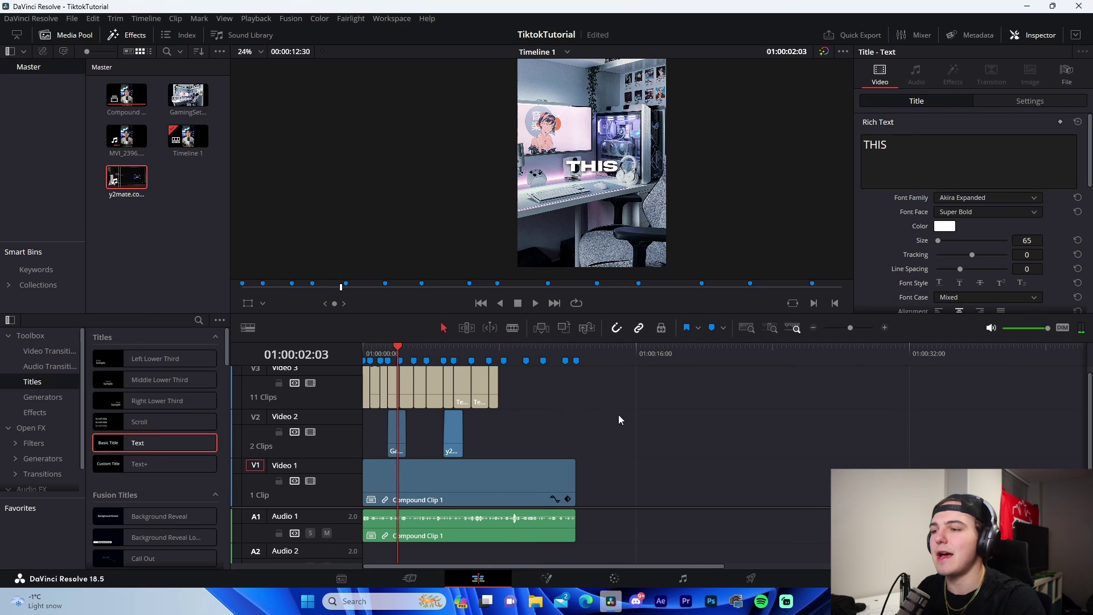
pyautogui.press('Home')
# - Drag JADY'S BIRTHDAY - GREEN ROOM.wav from C:\Music onto Resolve's Audio 3 track
pyautogui.click(536, 602)
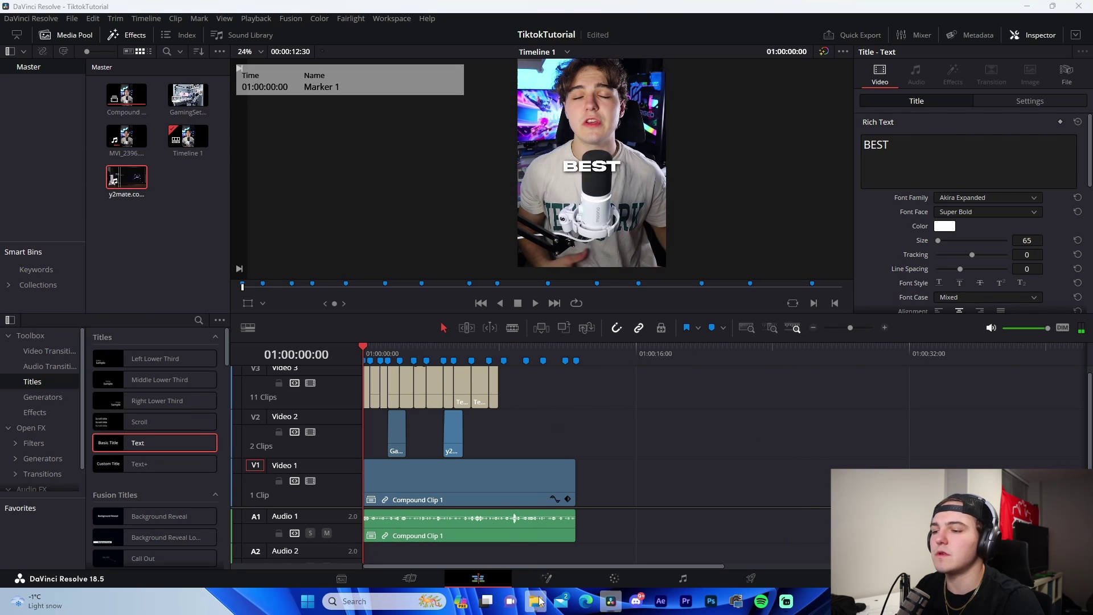
pyautogui.scroll(3, 273, 256)
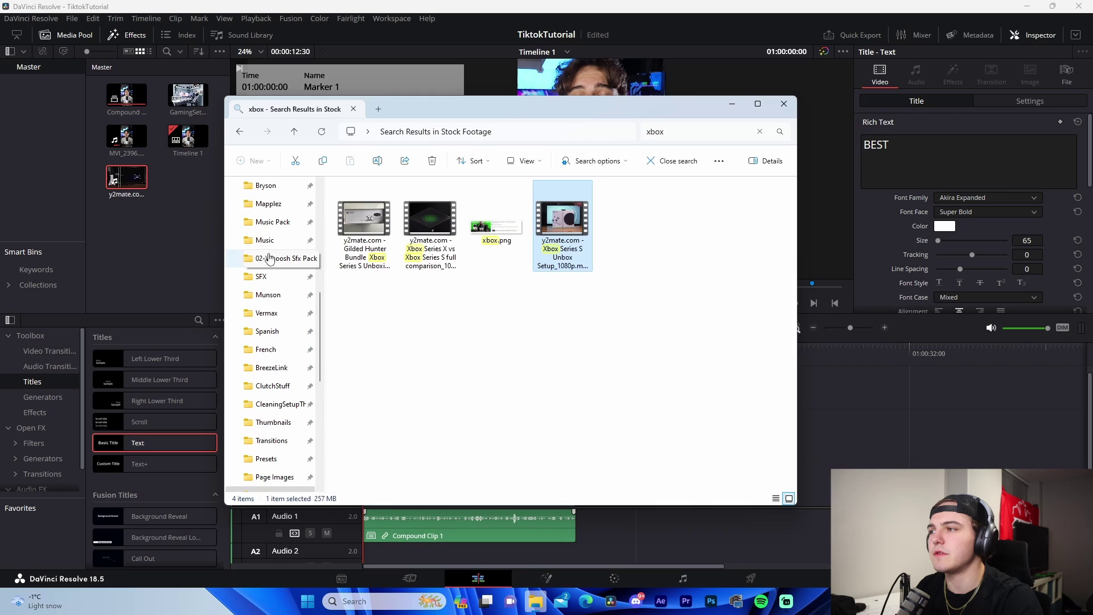
pyautogui.click(265, 239)
pyautogui.click(898, 451)
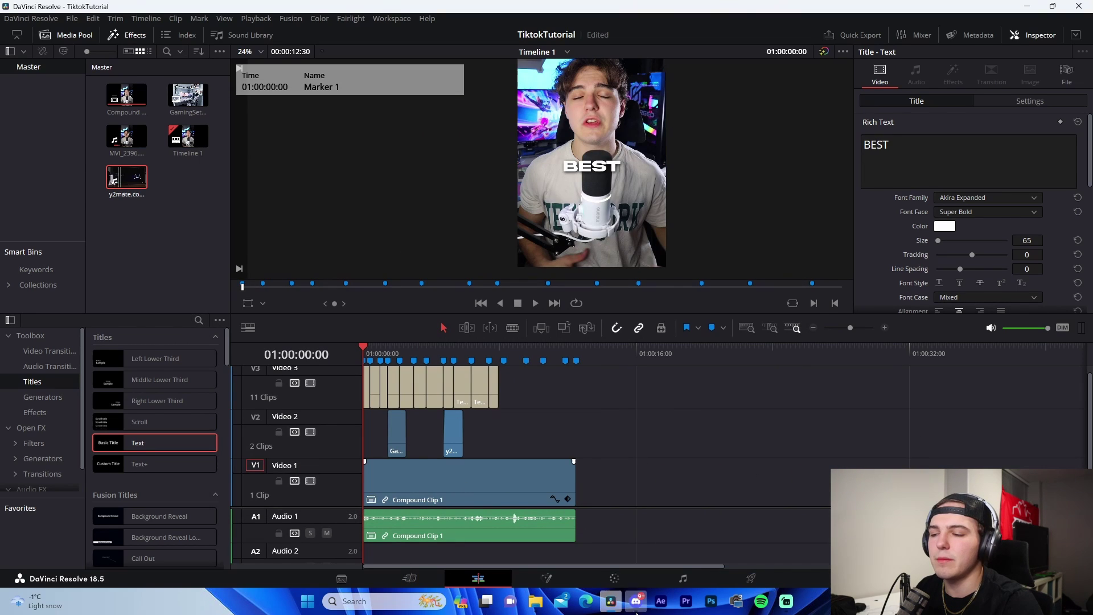
pyautogui.click(535, 602)
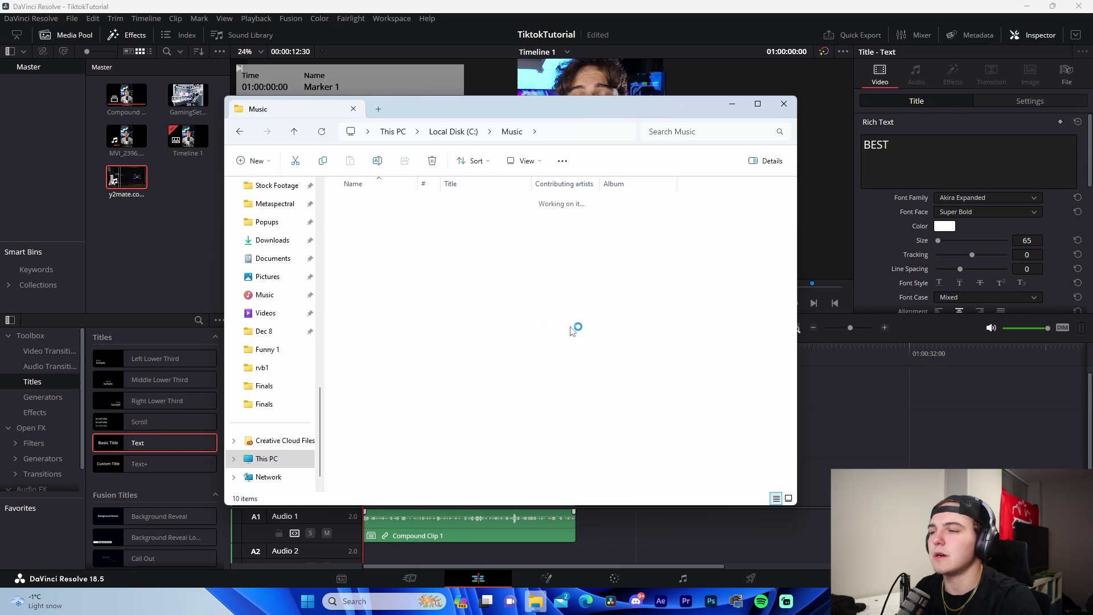
pyautogui.doubleClick(390, 321)
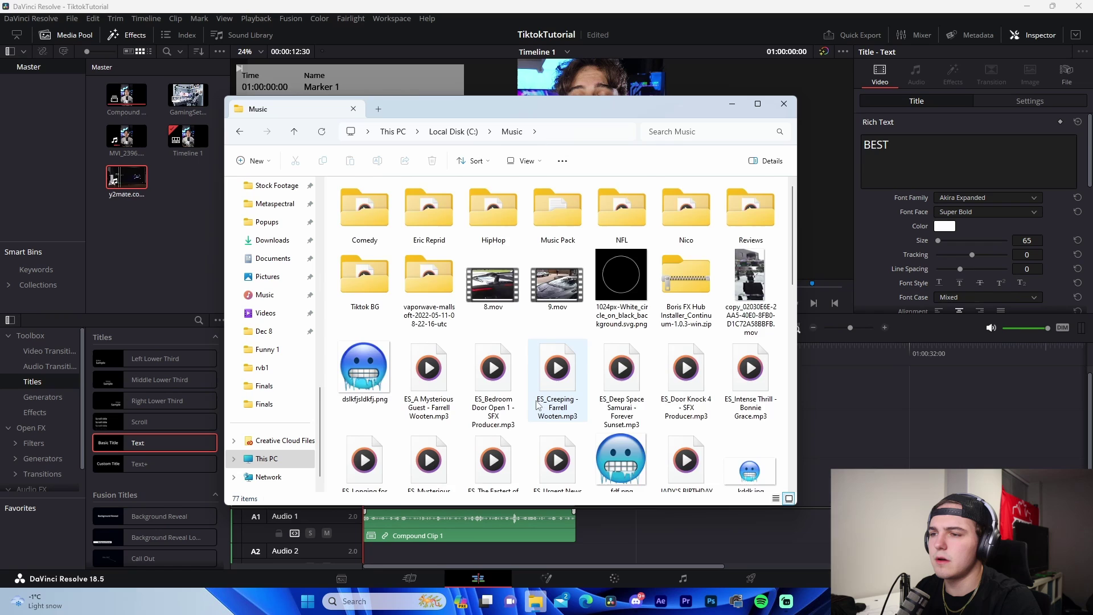
pyautogui.scroll(-3, 538, 405)
pyautogui.moveTo(686, 401); pyautogui.dragTo(626, 549)
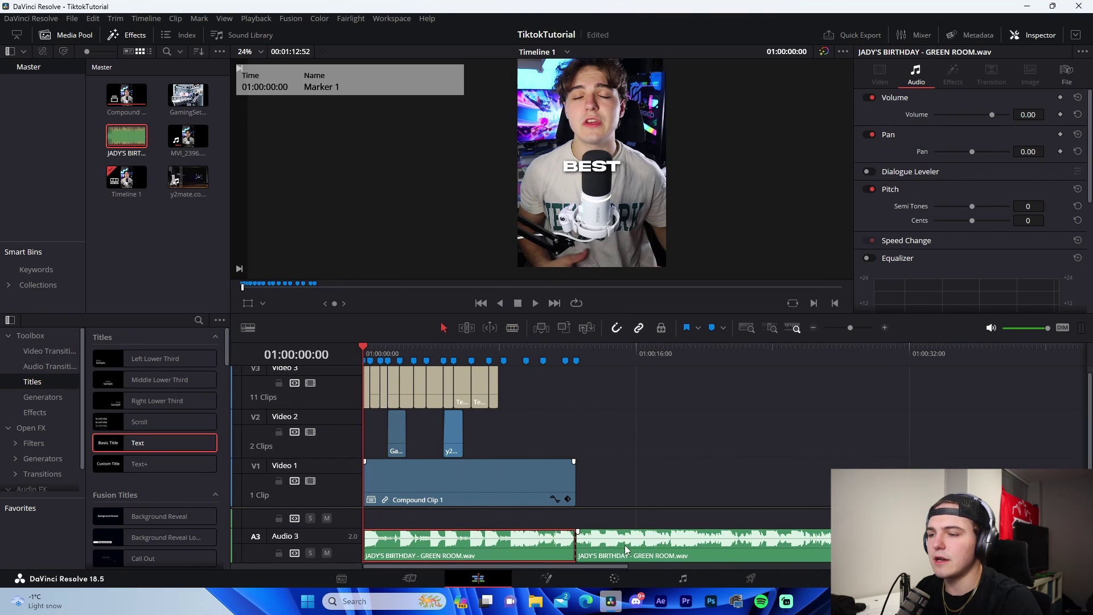
# - Remove the duplicate music clip, save the project, and move the music up to Audio 2
pyautogui.hotkey('ctrl', 'z')
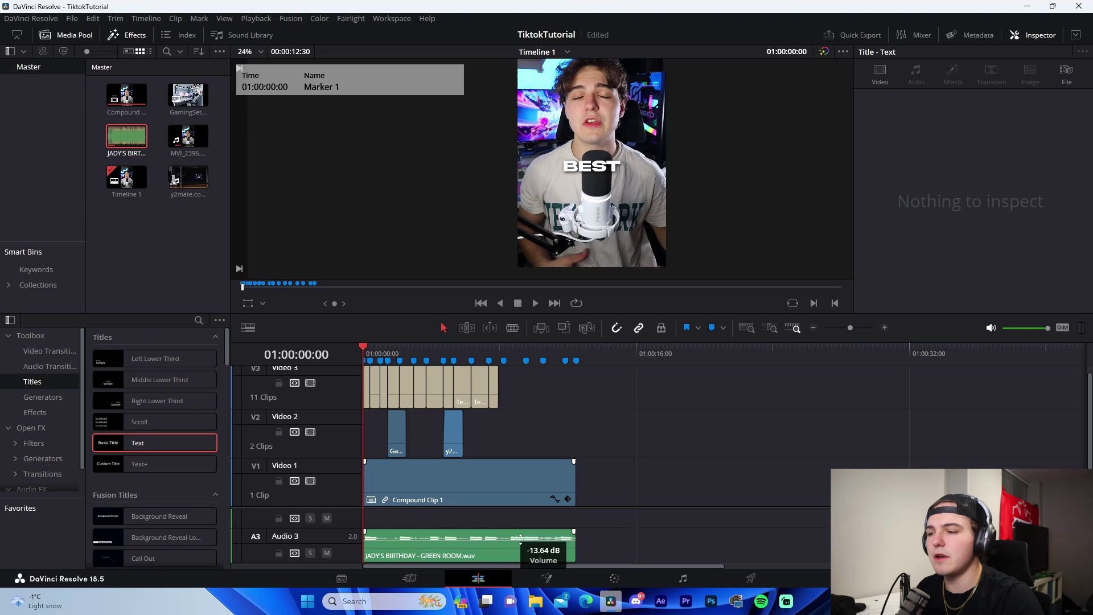
pyautogui.hotkey('ctrl', 's')
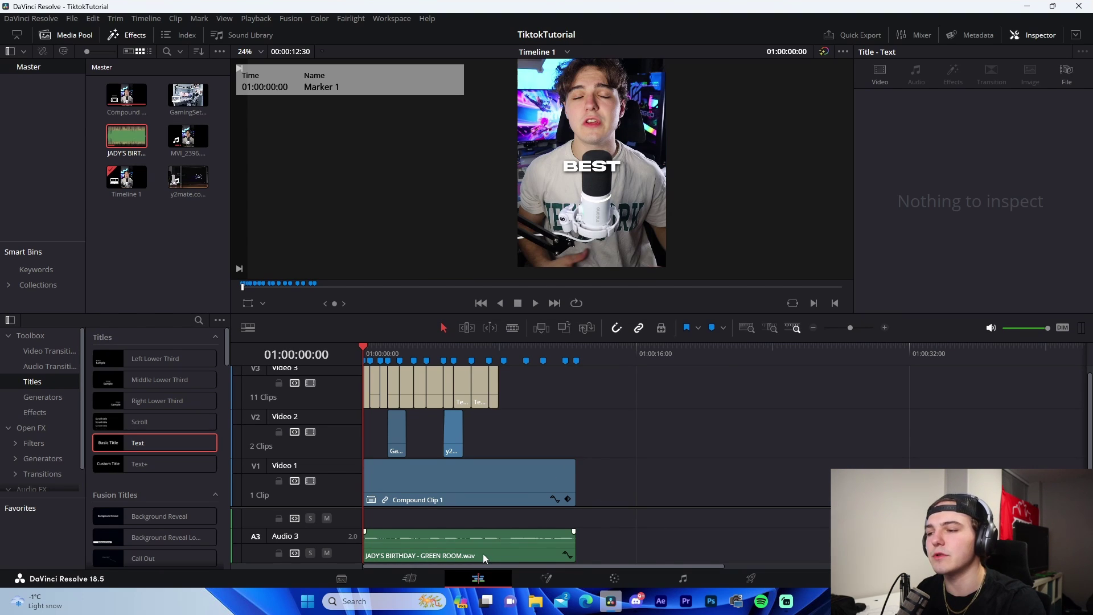
pyautogui.moveTo(483, 553); pyautogui.dragTo(457, 528)
pyautogui.scroll(2, 483, 542)
pyautogui.click(701, 428)
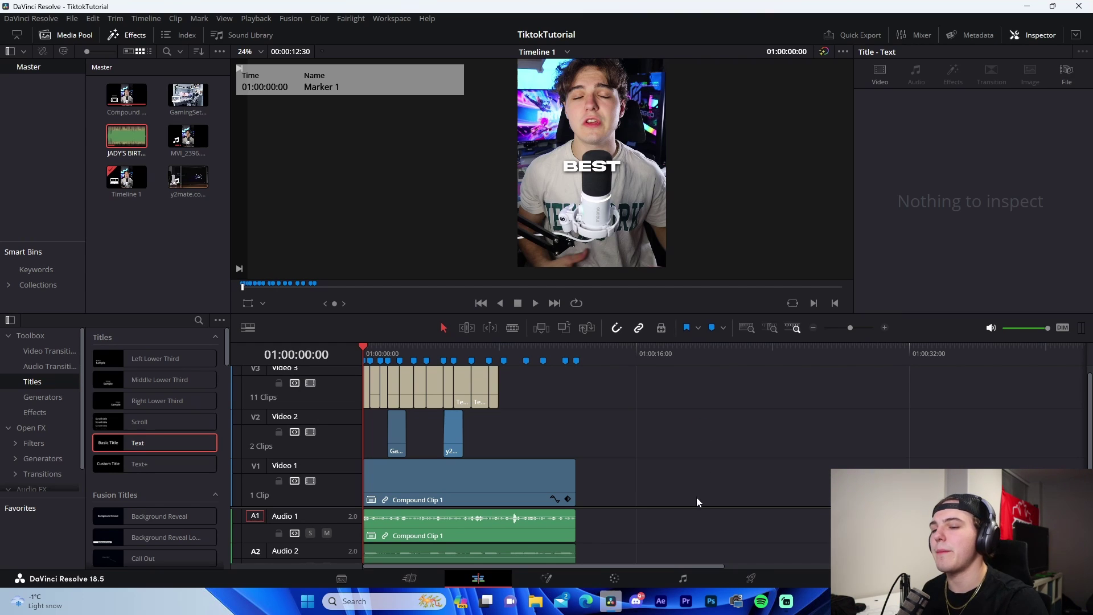
# - Switch to the Deliver page and select the Render Settings file name for renaming
pyautogui.click(750, 579)
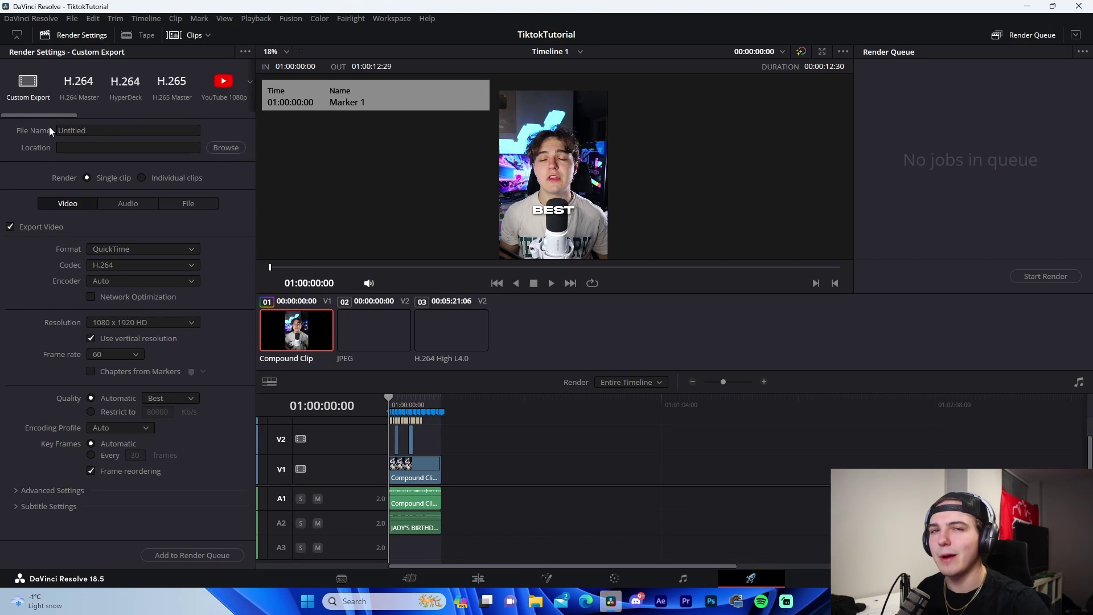
pyautogui.click(50, 127)
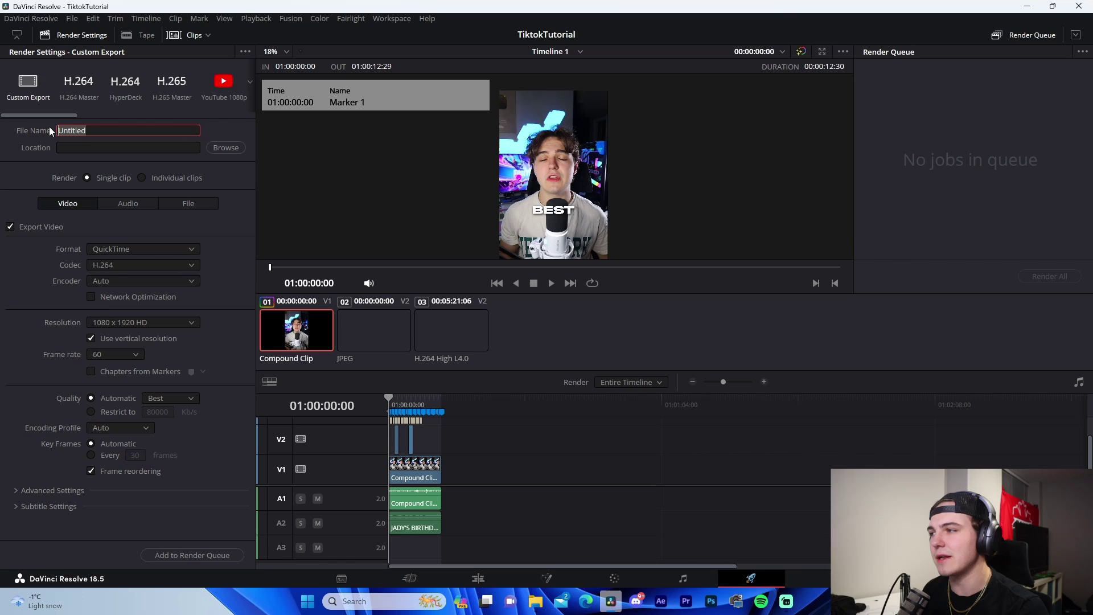